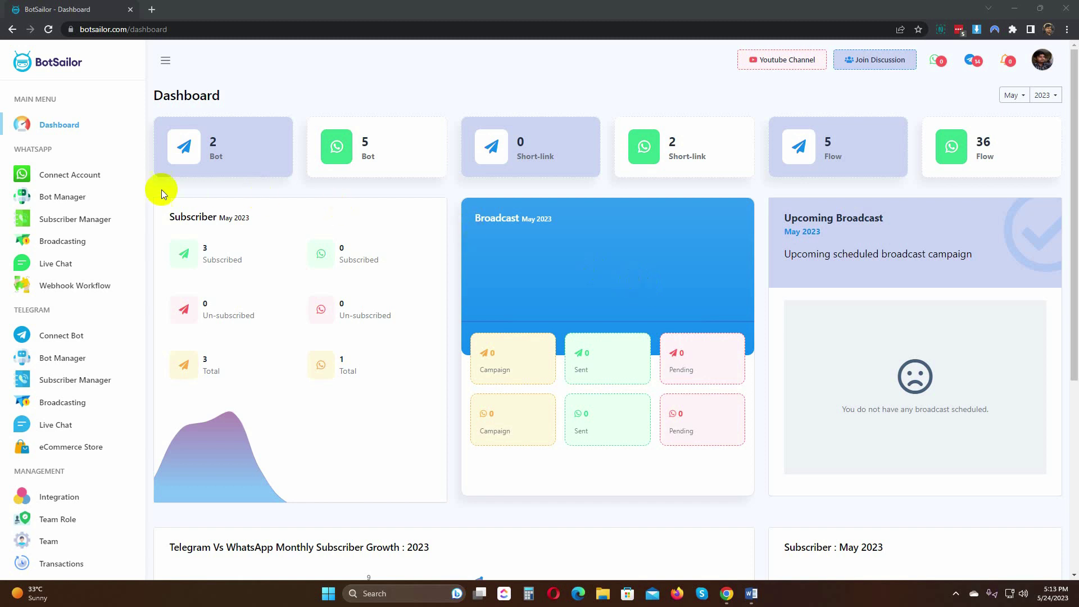
# Open Bot Manager under WHATSAPP in the dashboard sidebar
pyautogui.click(67, 200)
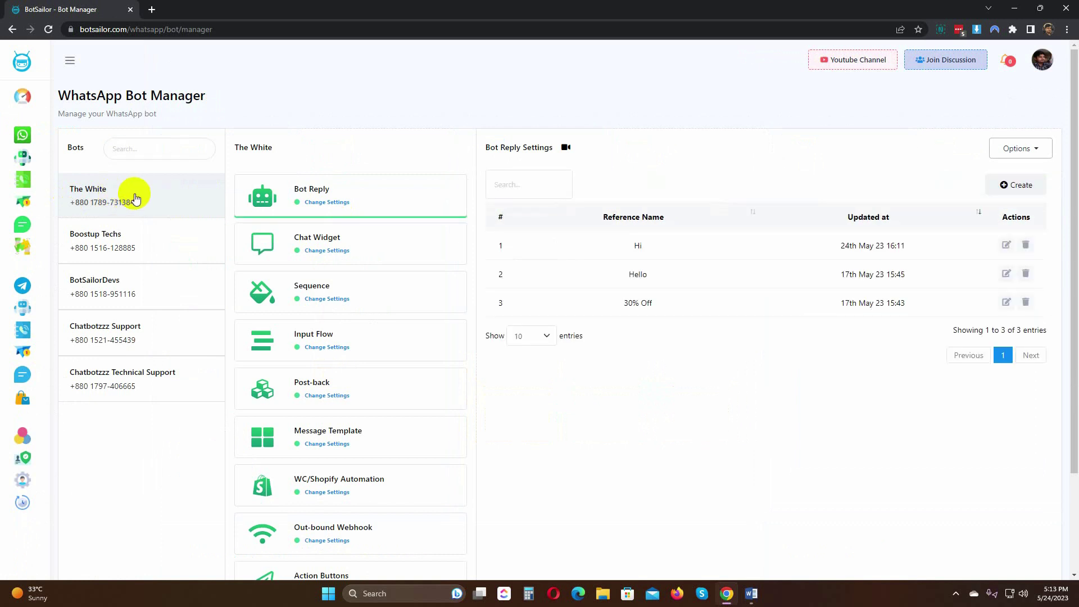
# Select The White bot, show its Action Buttons, and open the No Match flow
pyautogui.click(136, 198)
pyautogui.scroll(-2, 379, 221)
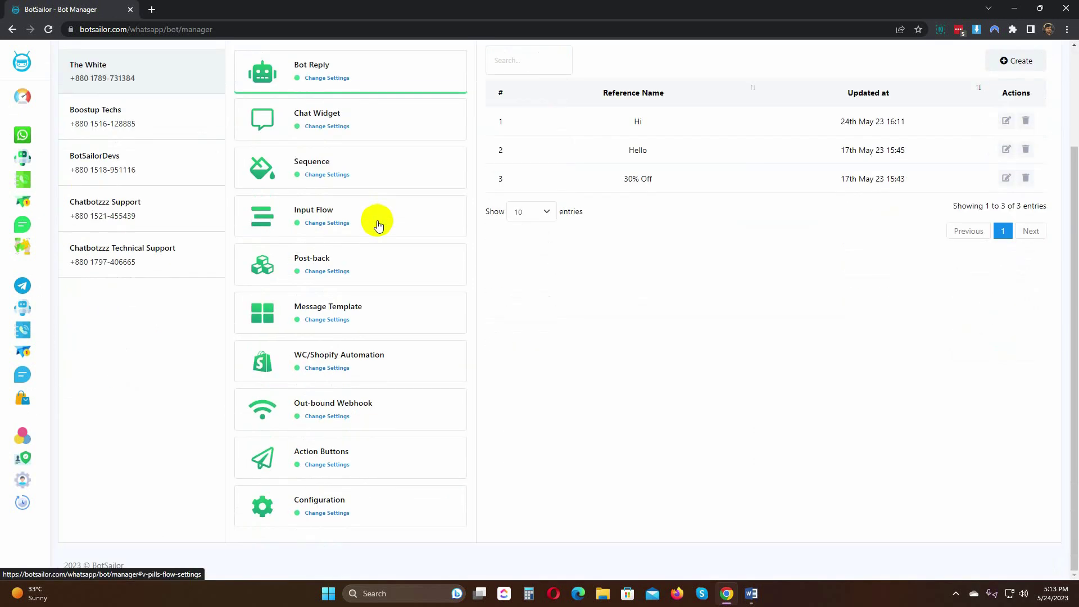
pyautogui.click(310, 461)
pyautogui.scroll(1, 751, 457)
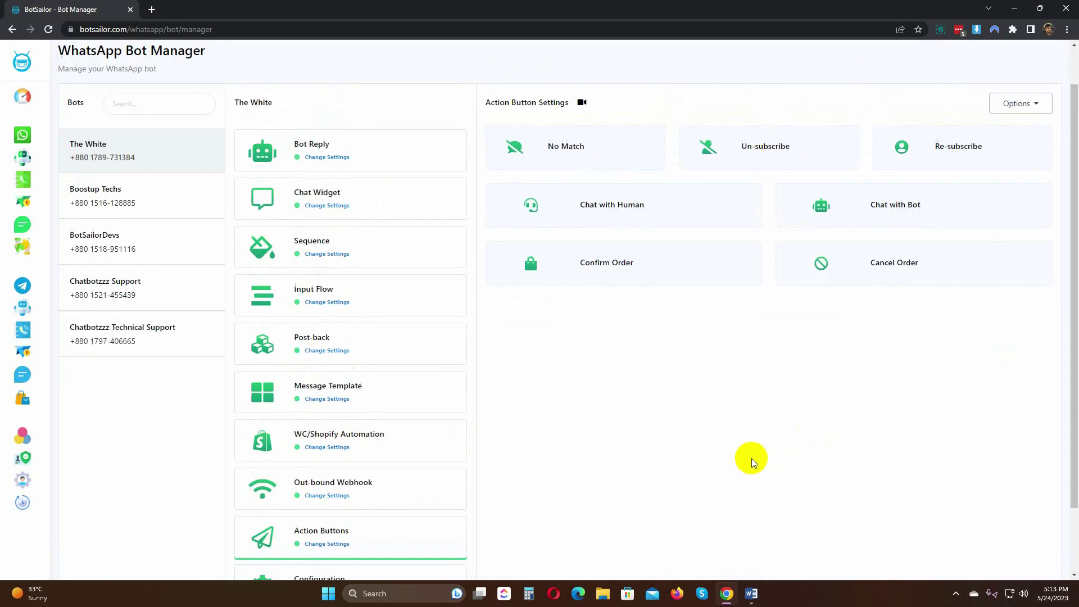
pyautogui.scroll(1, 751, 461)
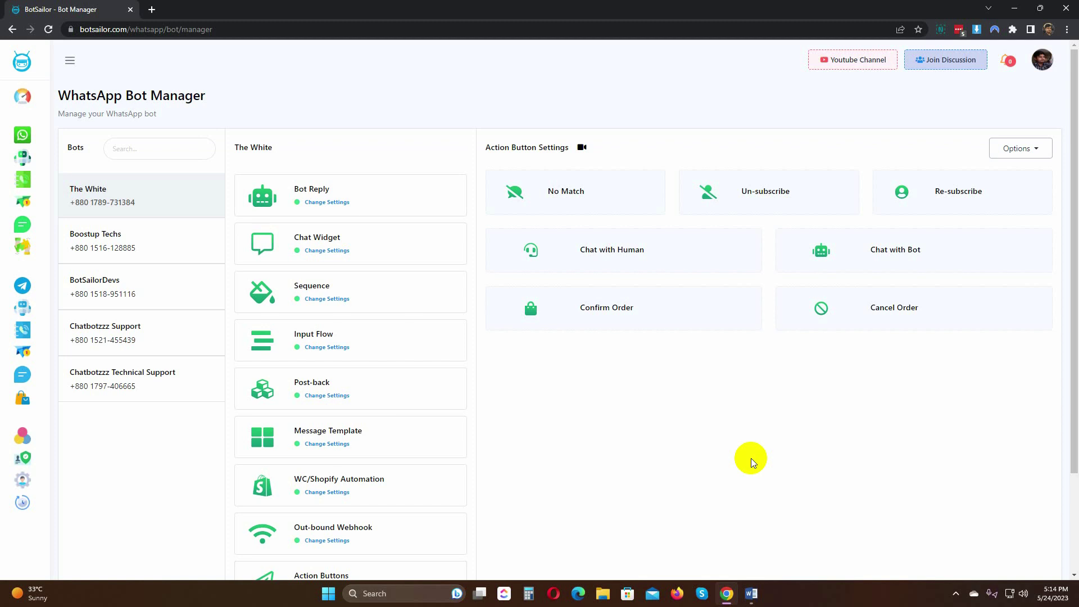
pyautogui.click(590, 194)
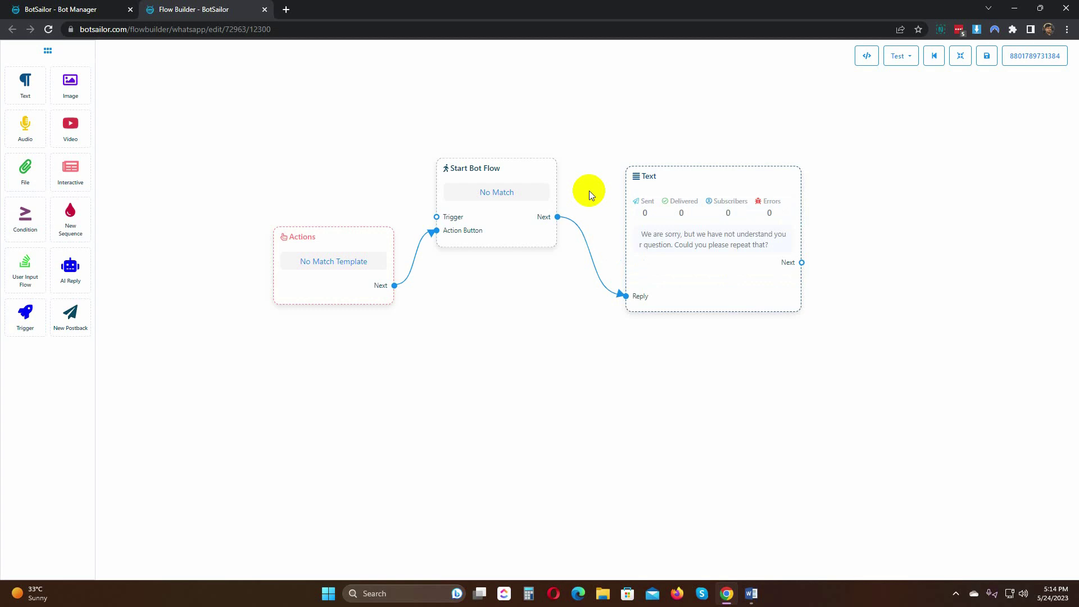
# Rewrite the No Match text reply to ask what the clothing-brand customer is looking for
pyautogui.click(709, 243)
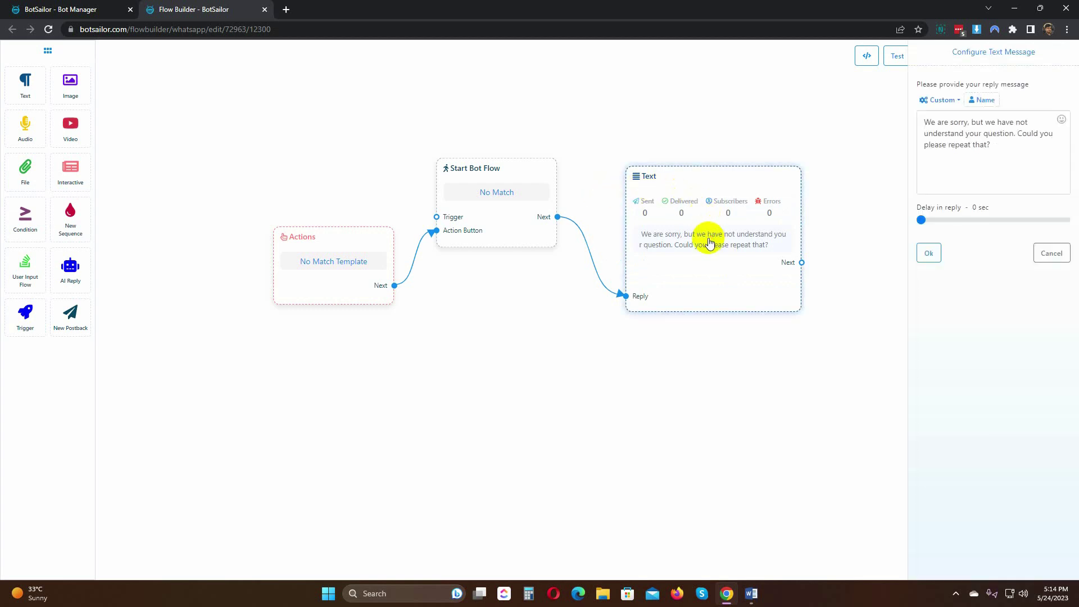
pyautogui.moveTo(983, 122); pyautogui.dragTo(1010, 147)
pyautogui.write('there')
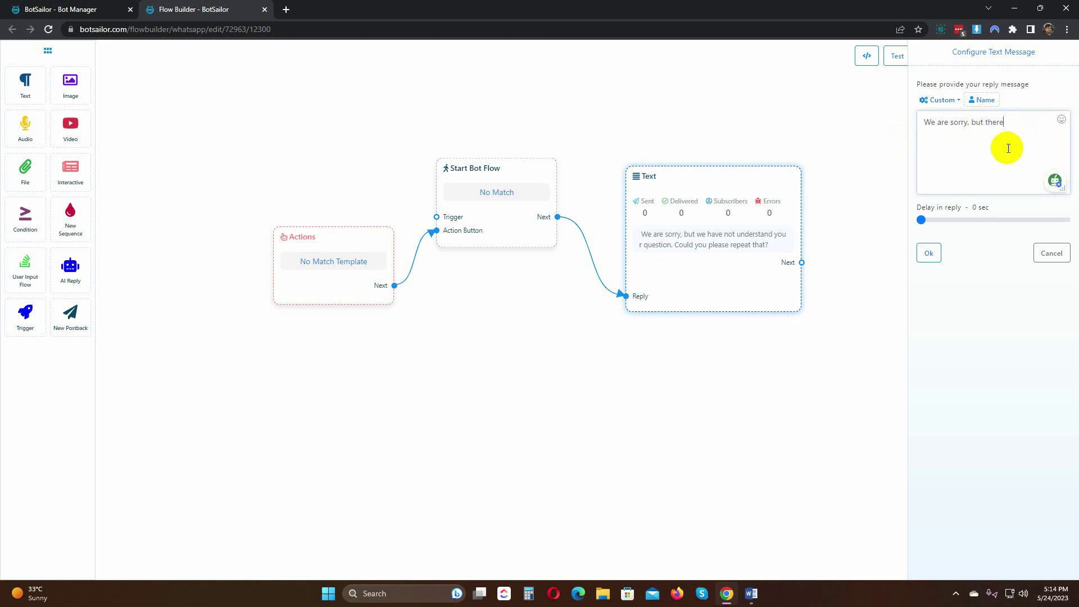
pyautogui.write(' is no match to your message. We are a clo')
pyautogui.write('thing brand. Please let us know what are you looking for')
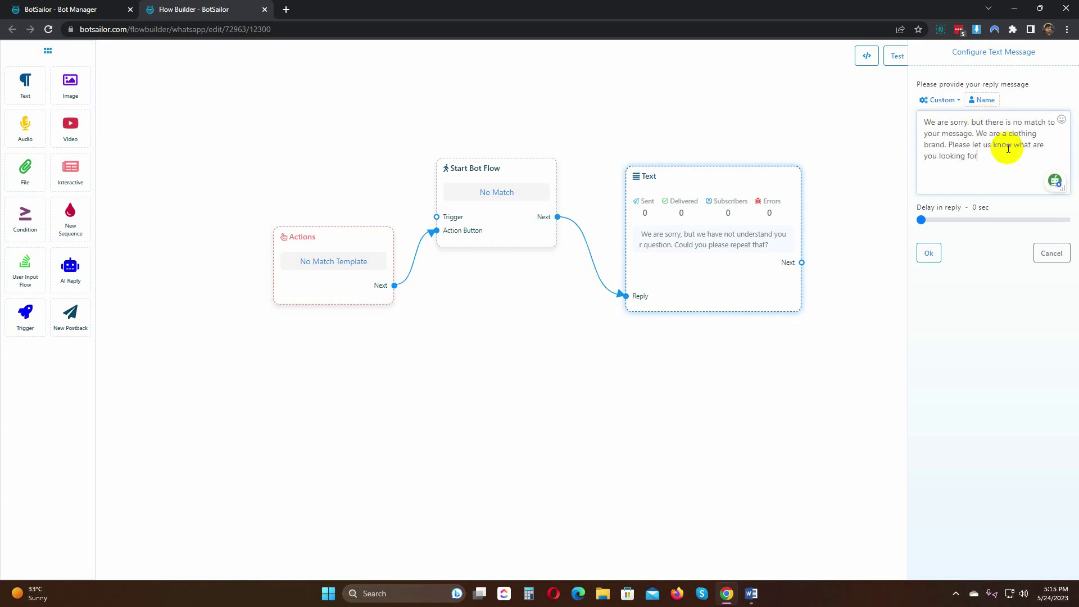
pyautogui.write('ank you.')
pyautogui.click(930, 255)
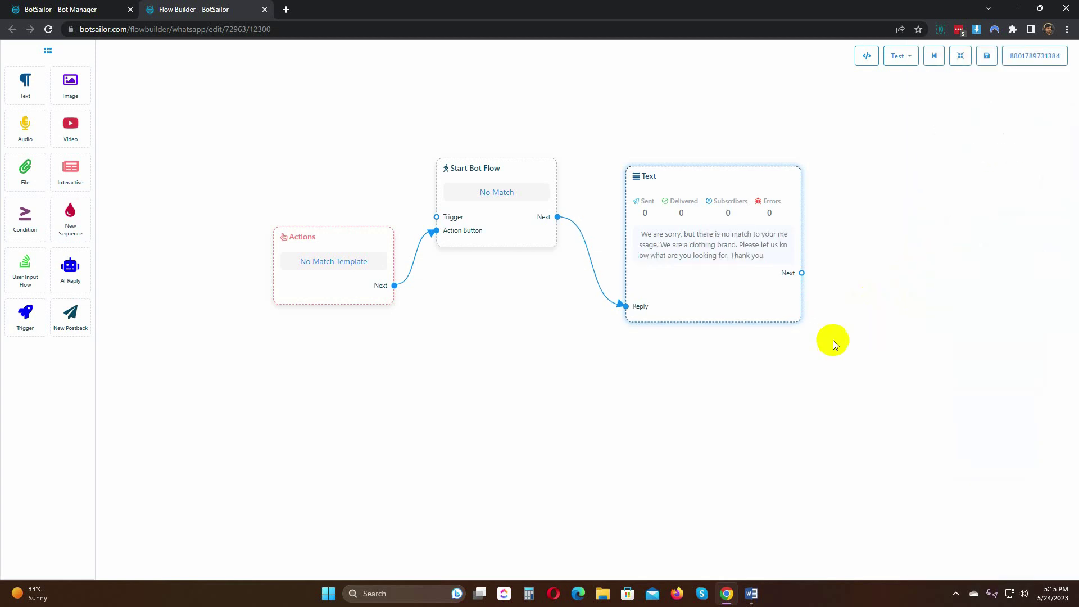
pyautogui.moveTo(801, 273); pyautogui.dragTo(836, 162)
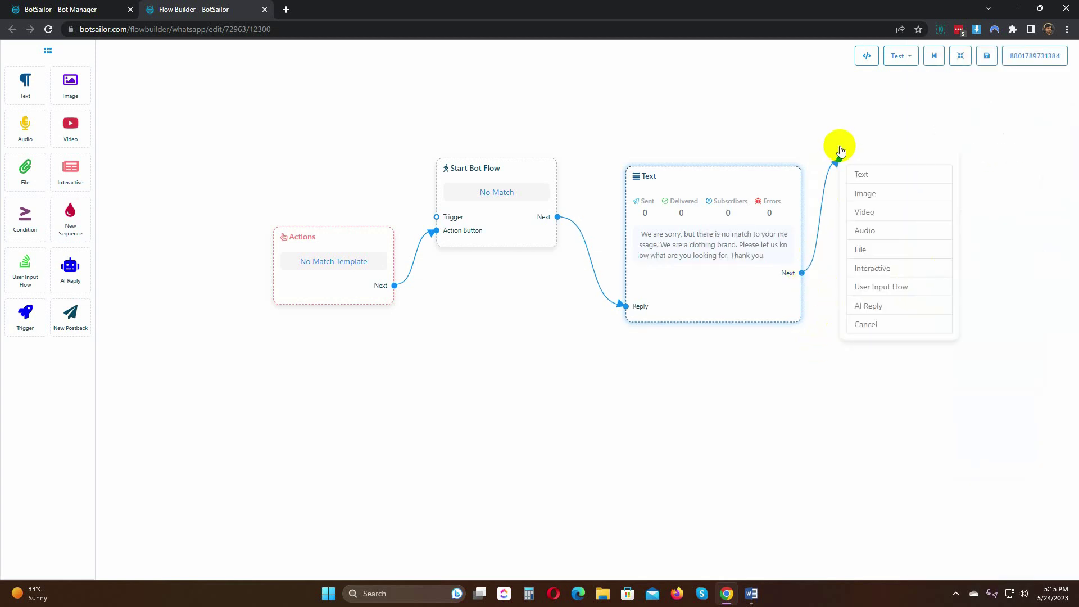
# Add an image reply with the THE WHITE logo (white (1).jpg) and save the flow
pyautogui.click(877, 197)
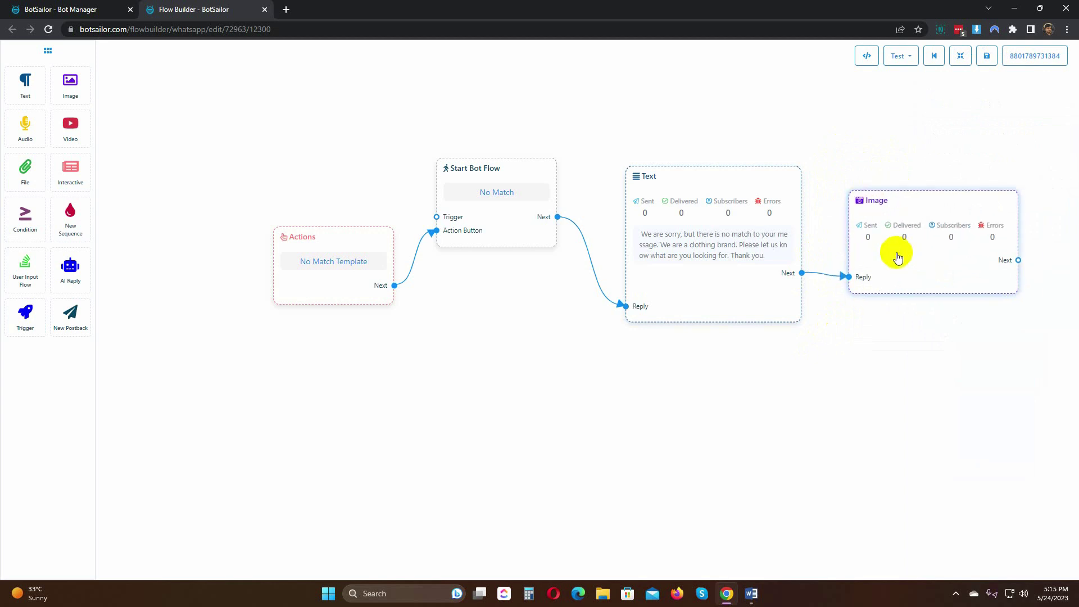
pyautogui.click(991, 162)
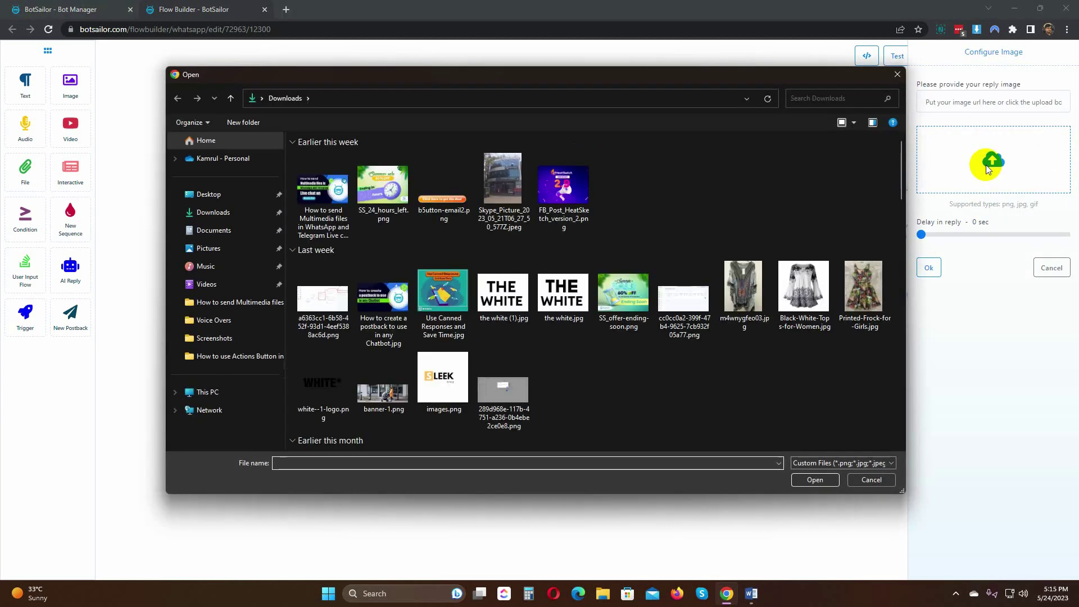
pyautogui.click(503, 291)
pyautogui.click(837, 480)
pyautogui.click(928, 267)
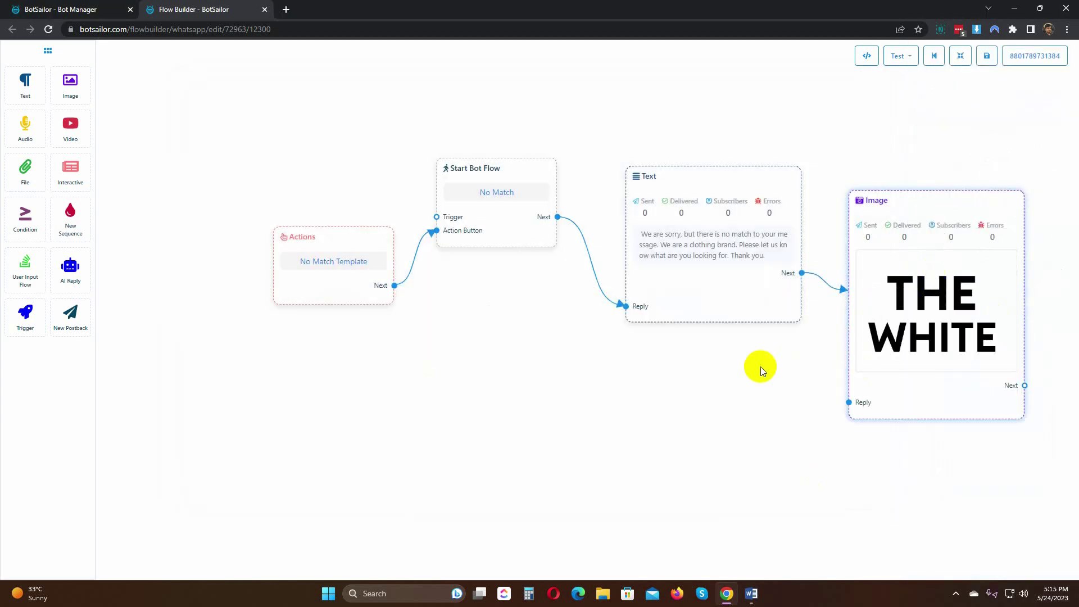
pyautogui.scroll(-2, 669, 290)
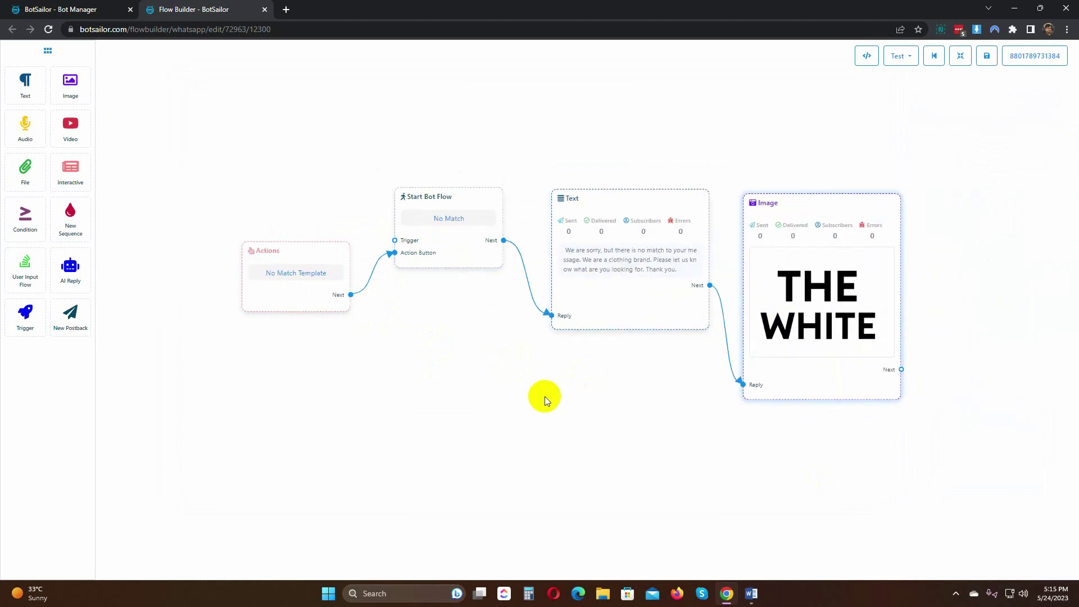
pyautogui.click(986, 57)
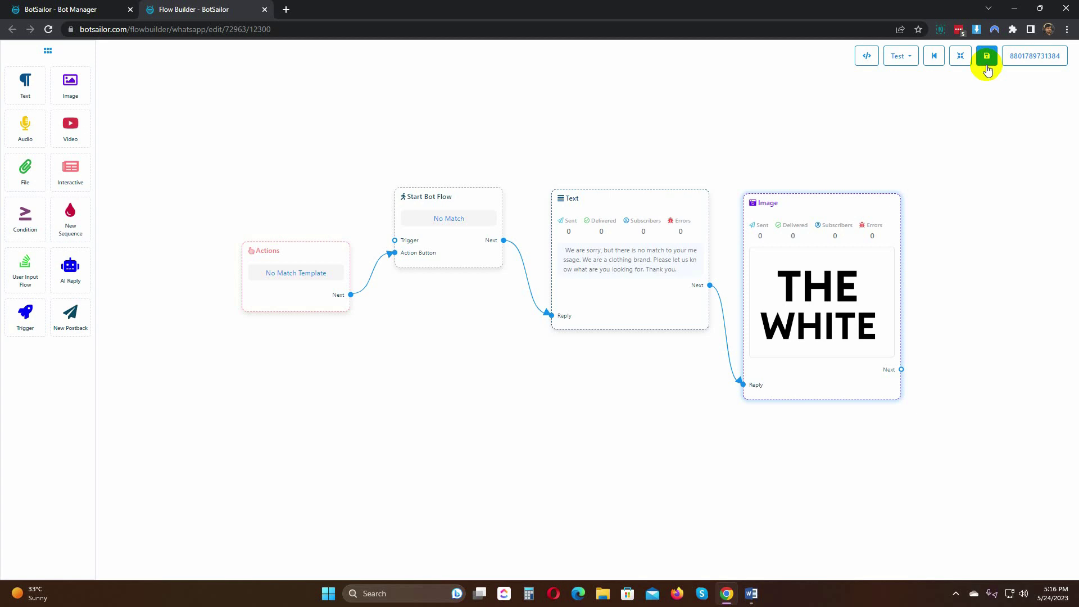
pyautogui.click(264, 10)
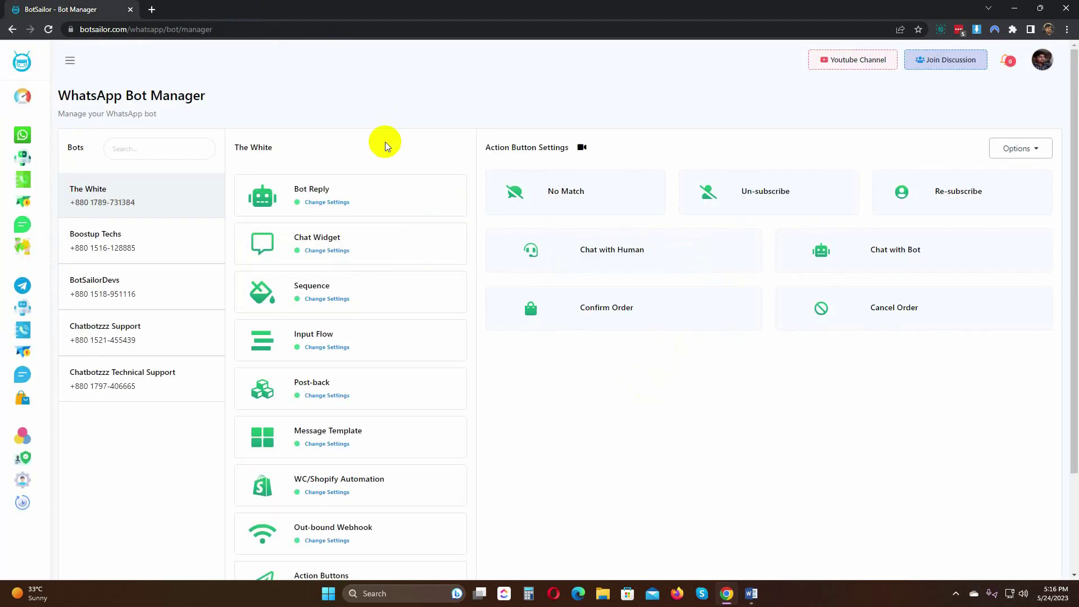
pyautogui.scroll(-3, 386, 142)
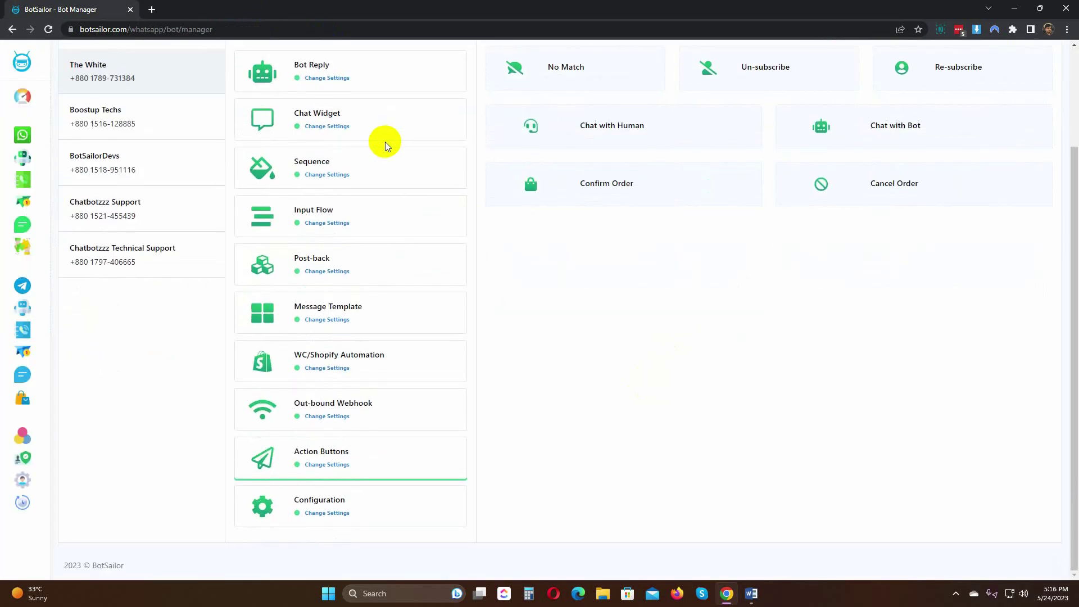
# Switch on the NO MATCH REPLY toggle in The White's Configuration and save
pyautogui.click(313, 507)
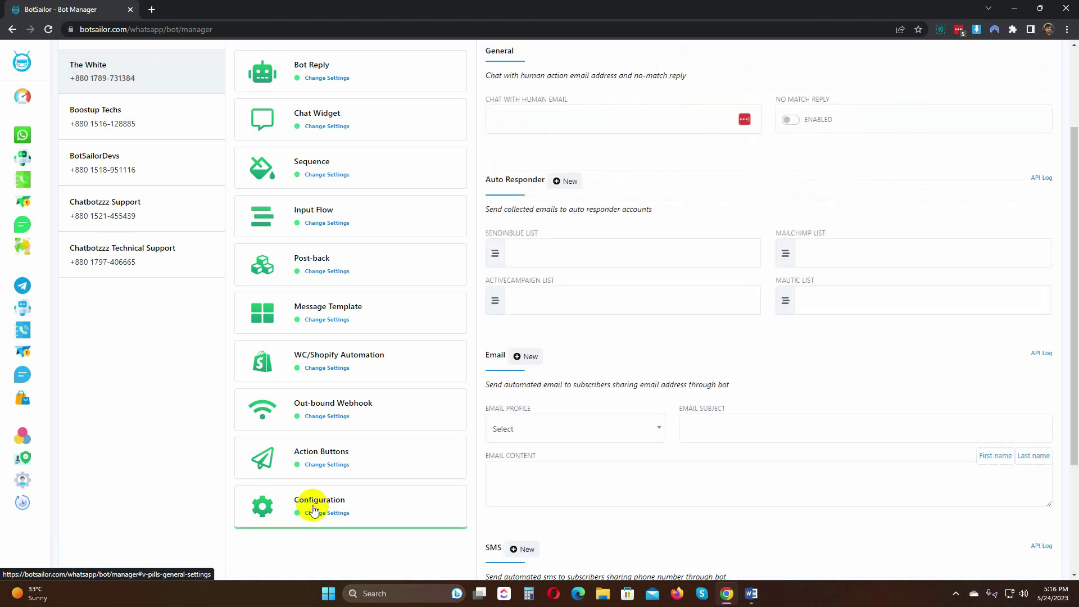
pyautogui.scroll(2, 313, 511)
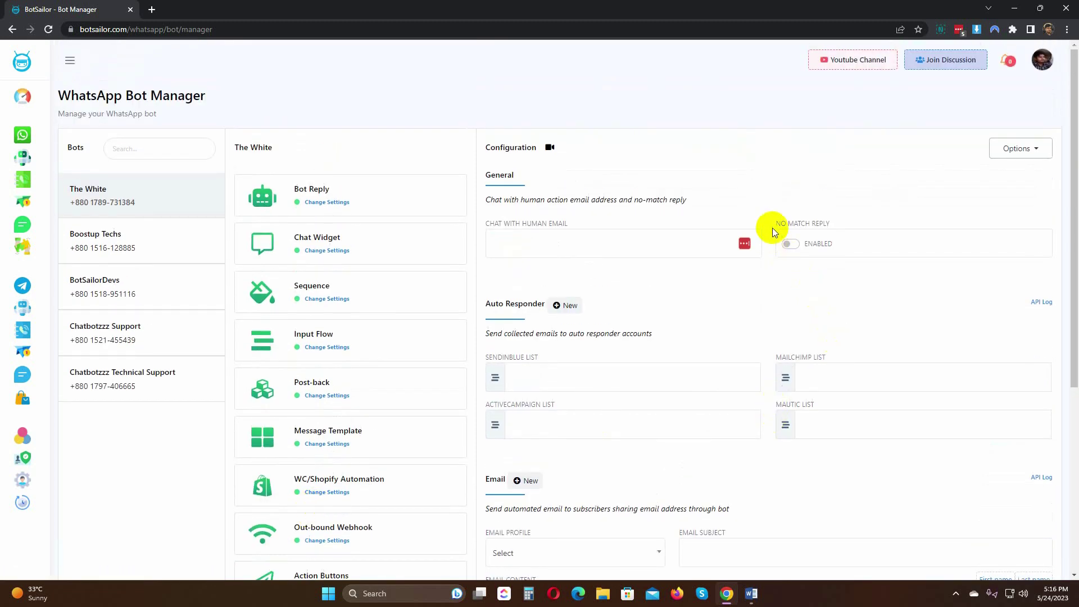
pyautogui.moveTo(774, 224); pyautogui.dragTo(836, 228)
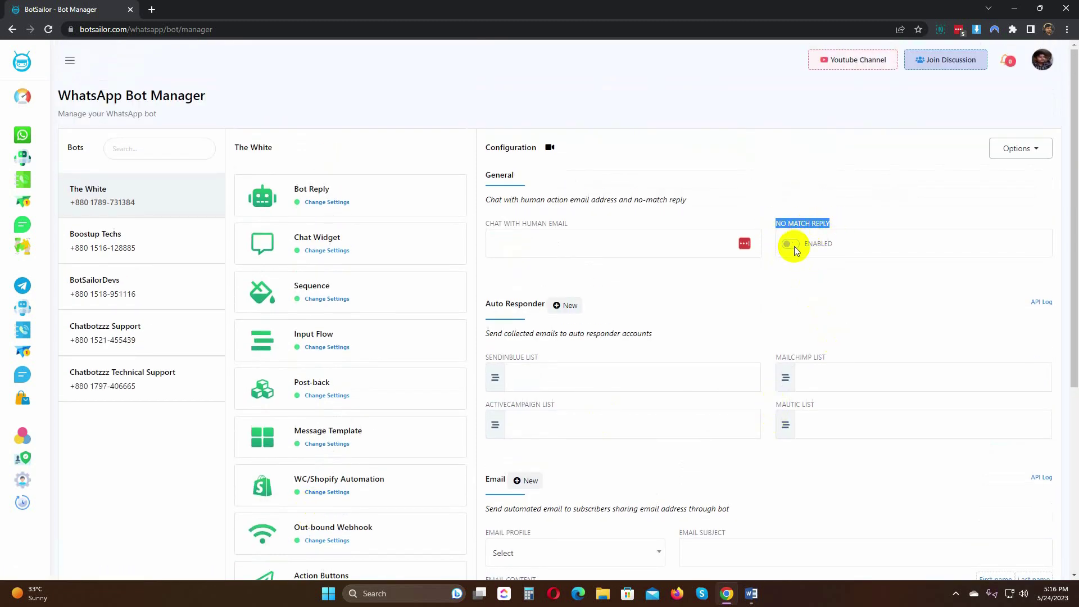
pyautogui.click(832, 272)
pyautogui.scroll(-5, 832, 272)
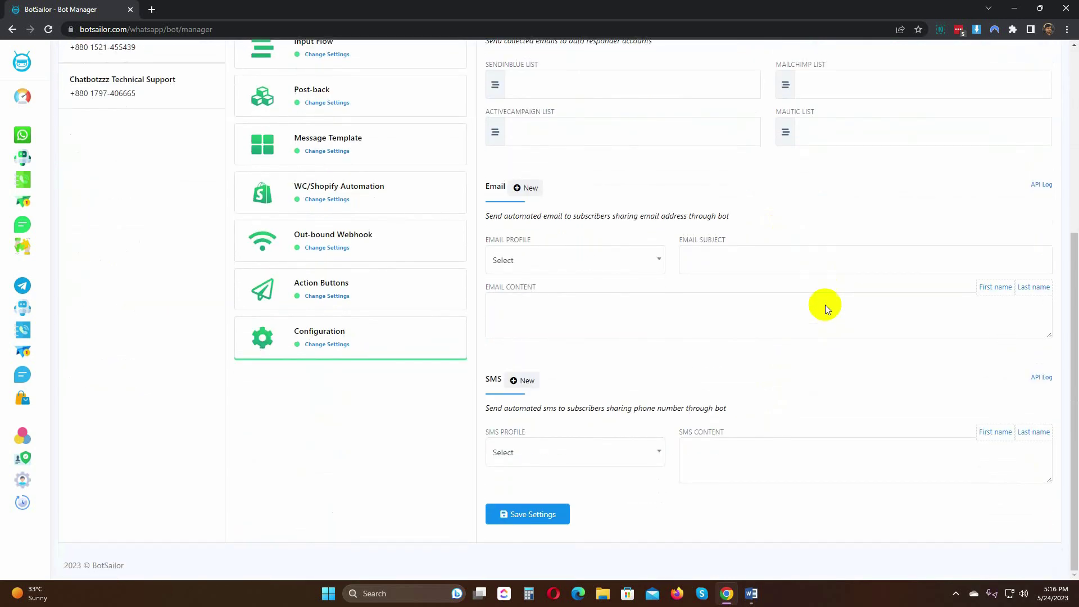
pyautogui.click(545, 514)
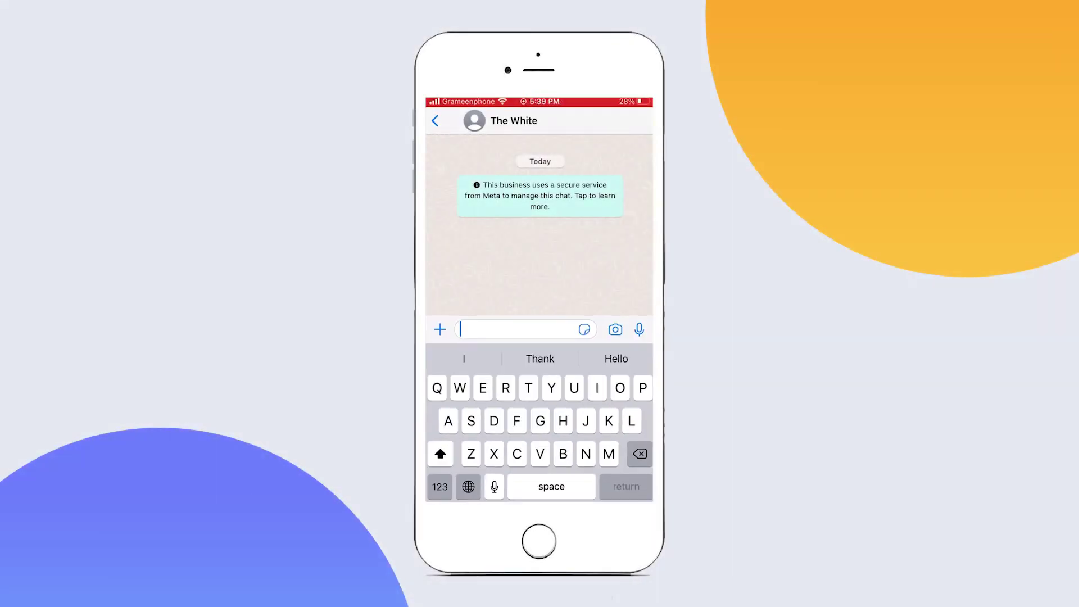
pyautogui.write('T')
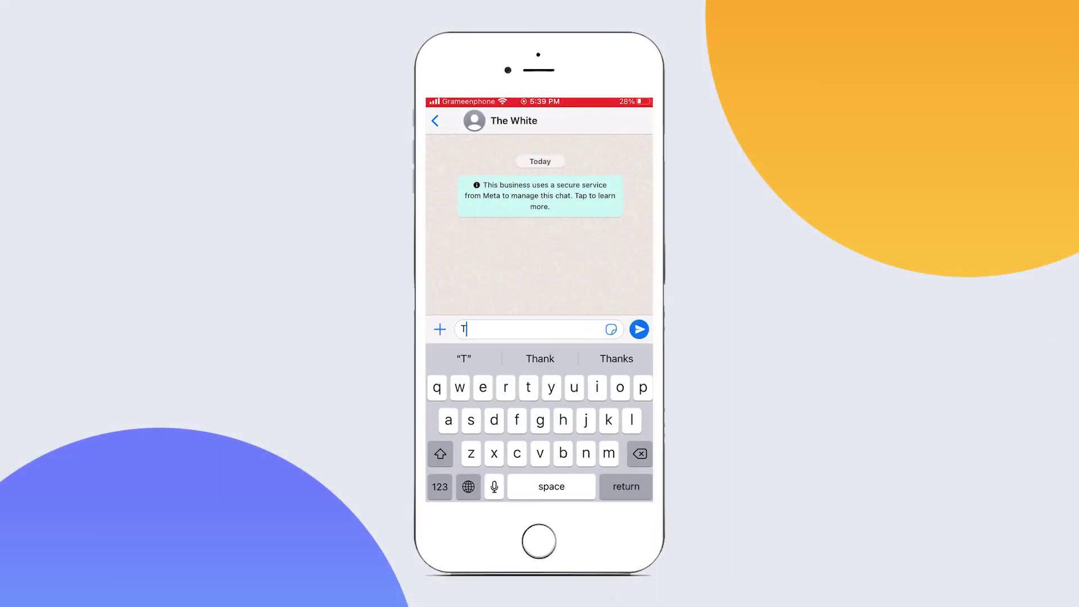
pyautogui.write('shirt')
# Send 'Tshirt' to The White on WhatsApp to test the no-match reply
pyautogui.click(639, 329)
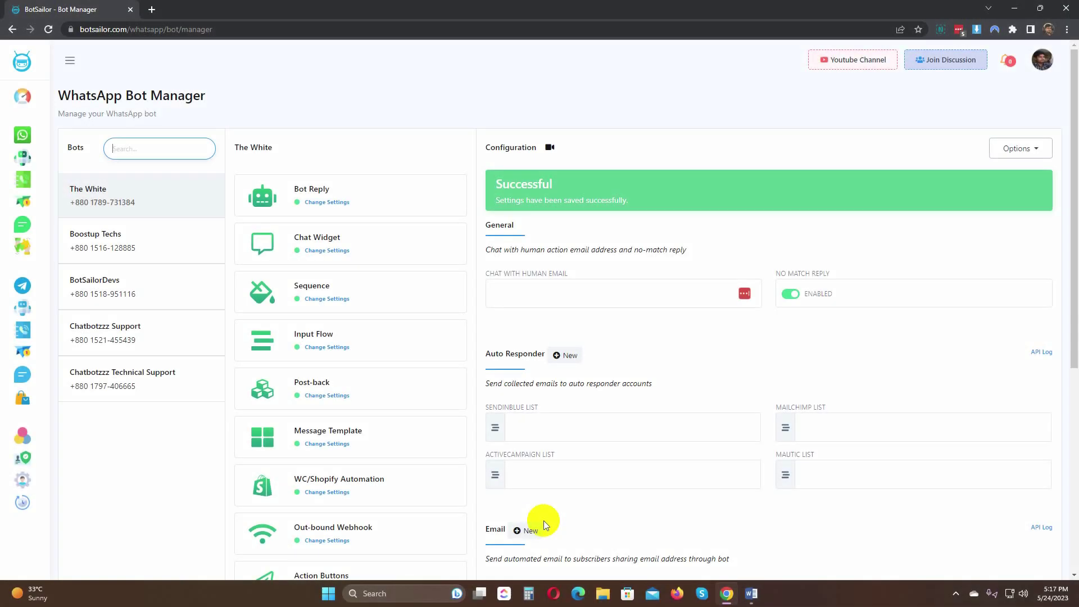
pyautogui.scroll(-3, 348, 512)
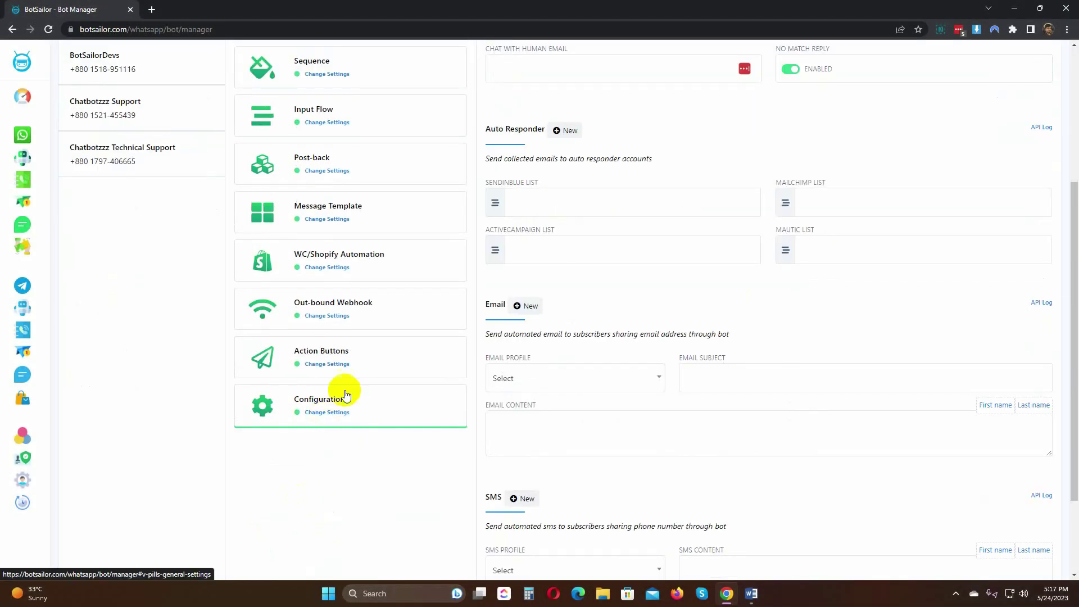
# Open The White's Action Buttons settings and the Un-subscribe flow
pyautogui.click(327, 361)
pyautogui.scroll(3, 695, 385)
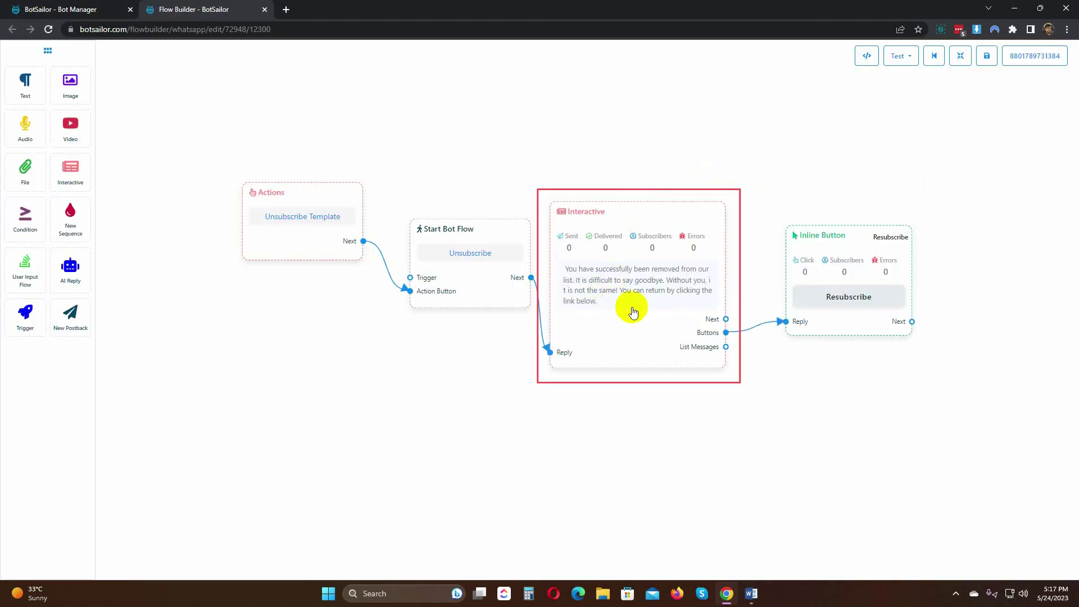
# Review the Un-subscribe message and Resubscribe button unchanged, then leave the Flow Builder
pyautogui.click(633, 313)
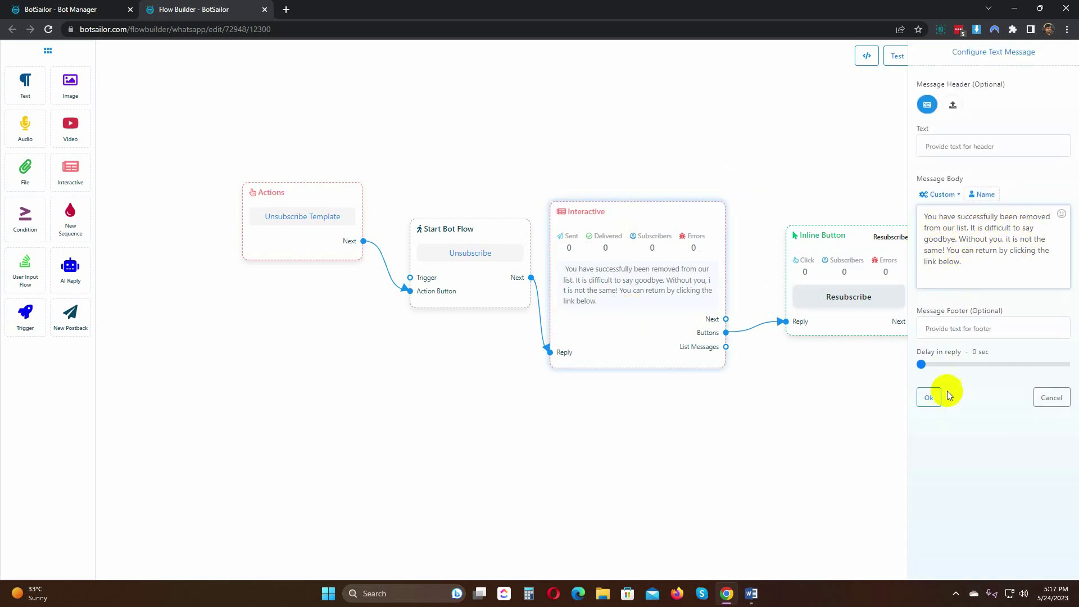
pyautogui.click(929, 397)
pyautogui.moveTo(834, 241); pyautogui.dragTo(812, 241)
pyautogui.click(831, 278)
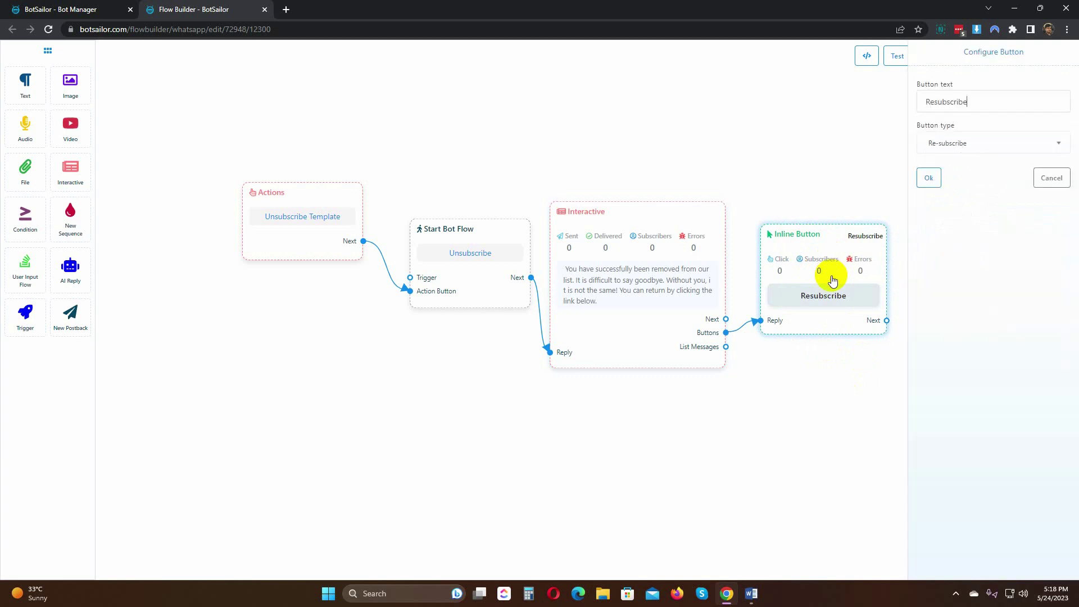
pyautogui.click(928, 180)
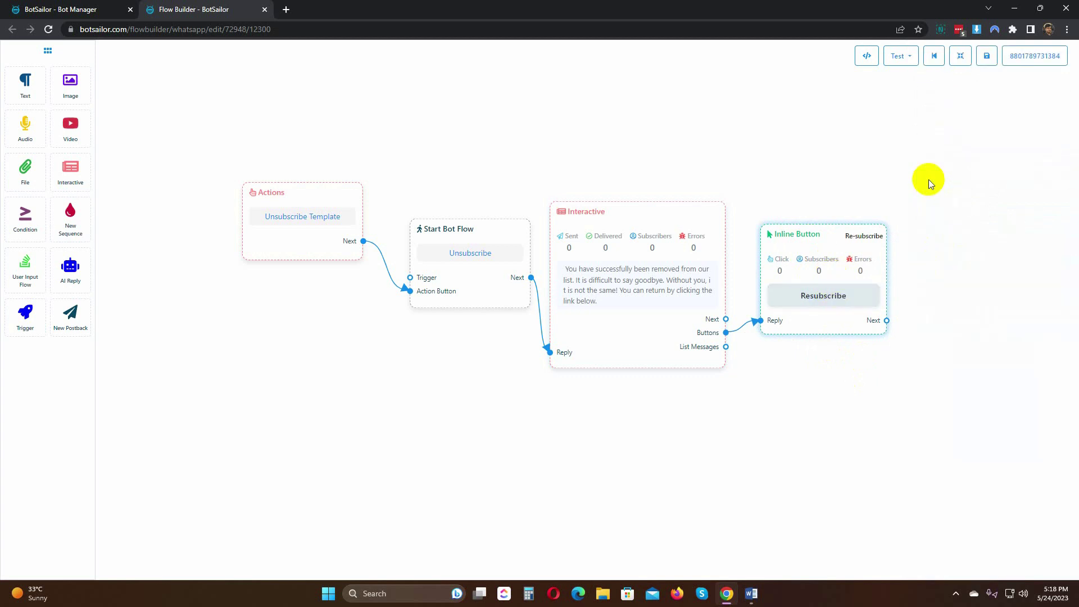
pyautogui.click(264, 9)
pyautogui.click(596, 95)
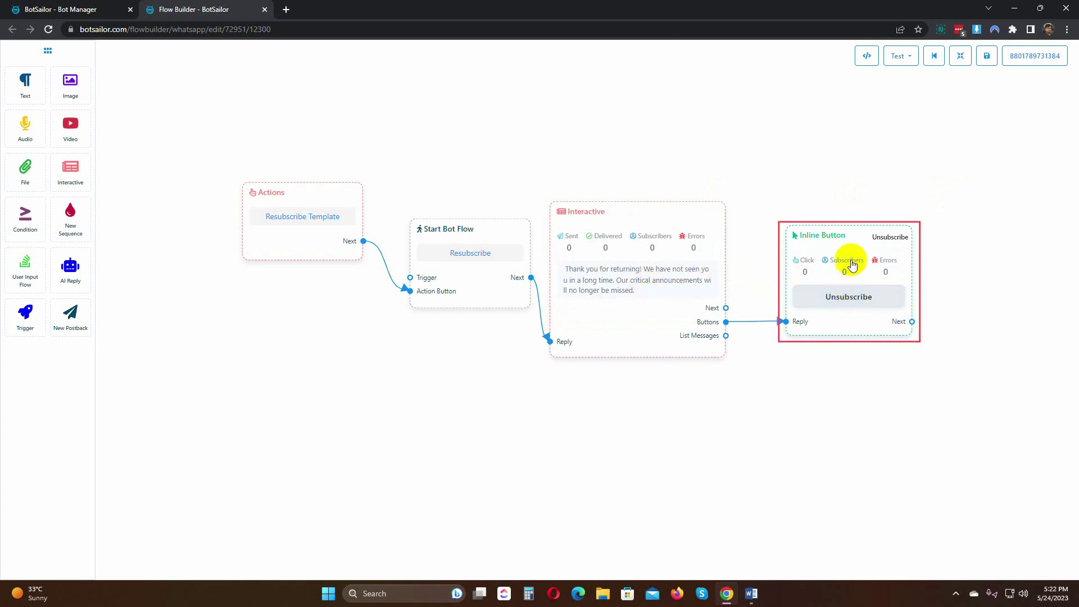
# Replace the Re-subscribe text after 'We have' with men's, women's and children's collections and a website invitation
pyautogui.moveTo(851, 263); pyautogui.dragTo(846, 269)
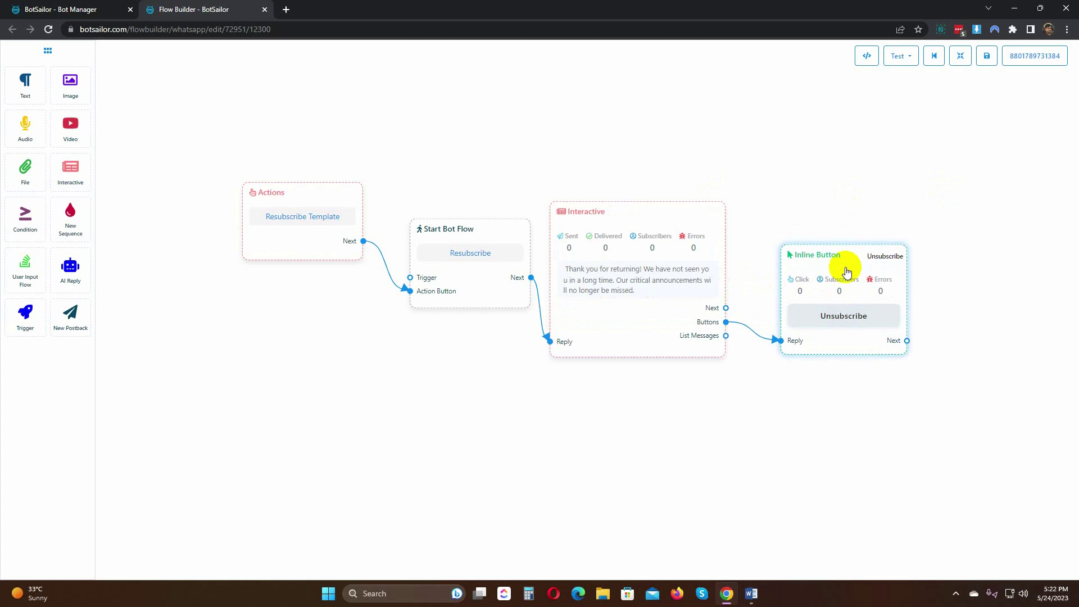
pyautogui.click(653, 288)
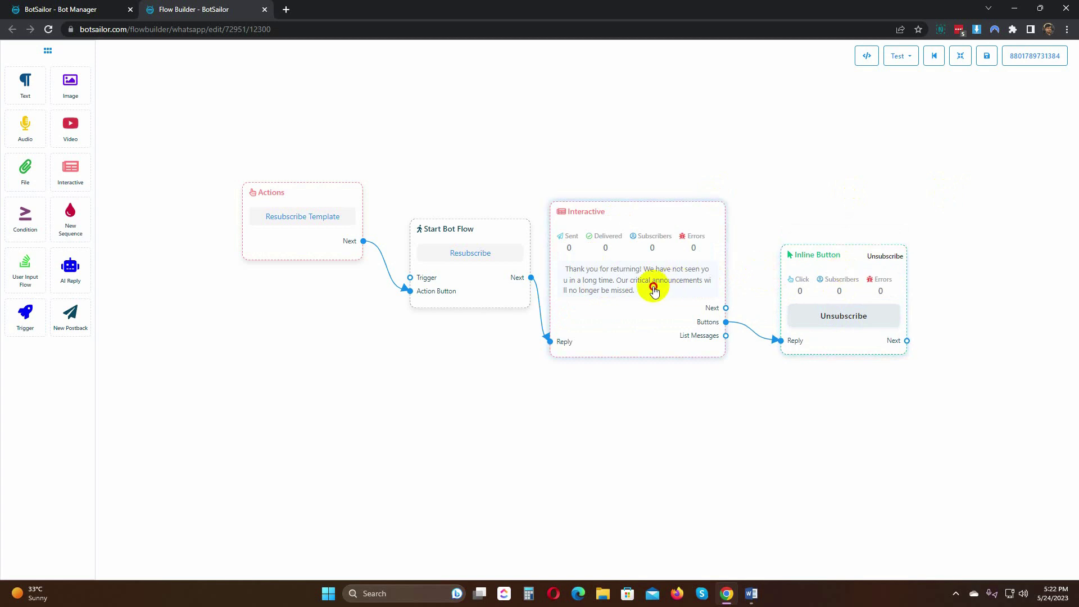
pyautogui.moveTo(1043, 217); pyautogui.dragTo(1055, 259)
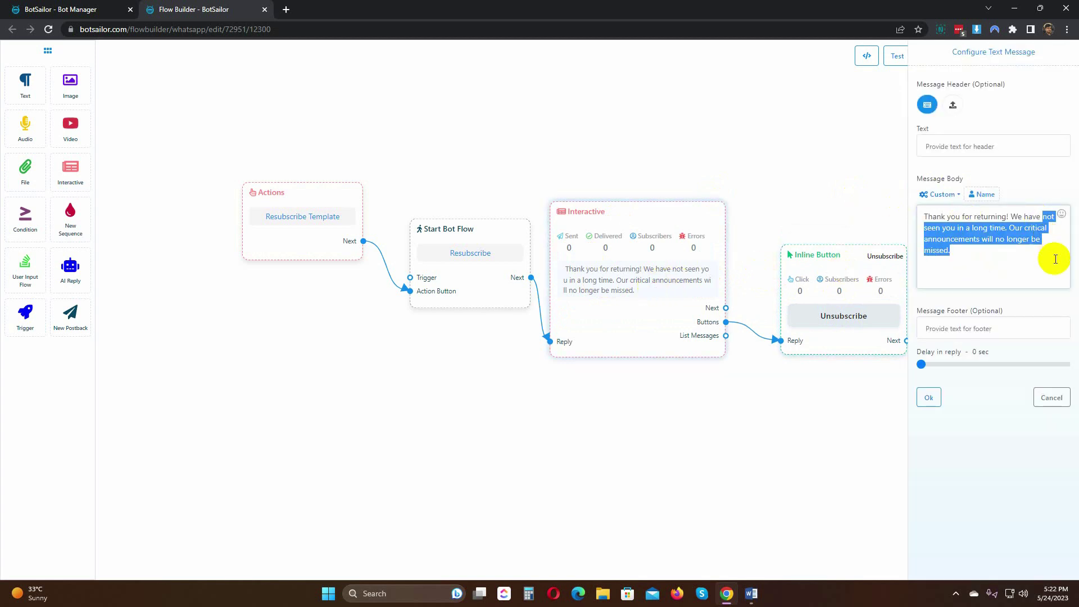
pyautogui.write('a huge collections for men, ')
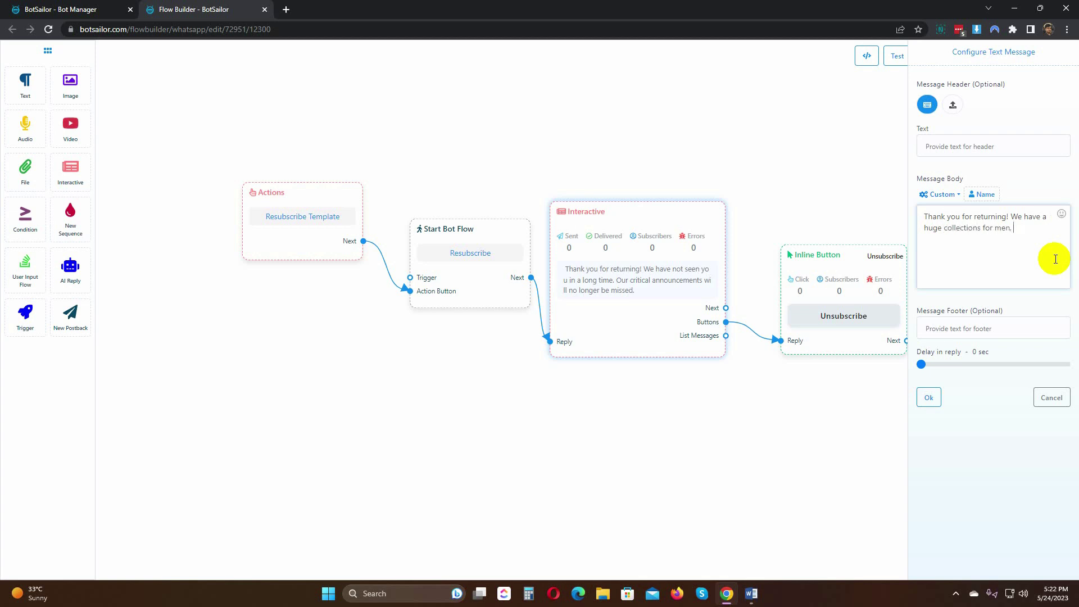
pyautogui.write('women and children. Please visin')
pyautogui.press('BackSpace')
pyautogui.write('t our website to see our products.')
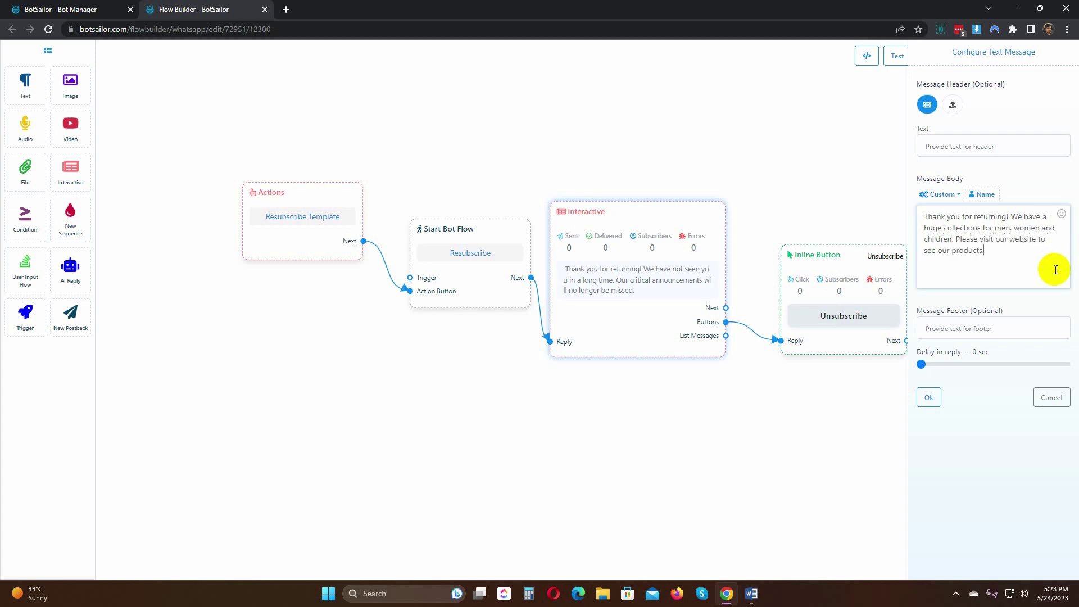
pyautogui.click(928, 398)
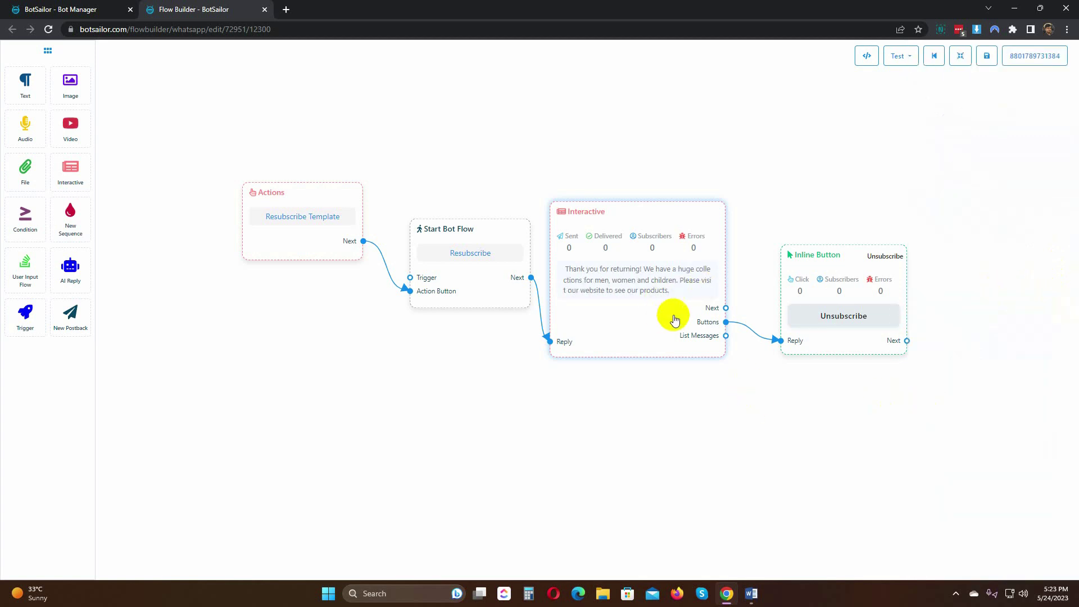
# Add a follow-up text 'Our Website is: thewhite.com' and save the Re-subscribe flow
pyautogui.moveTo(725, 308); pyautogui.dragTo(774, 163)
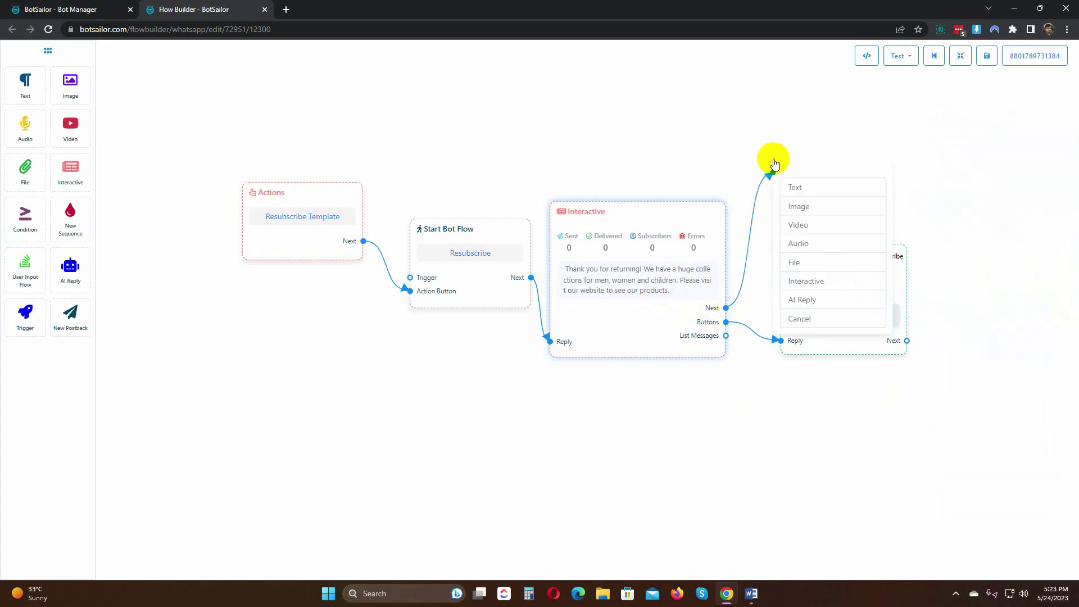
pyautogui.click(811, 186)
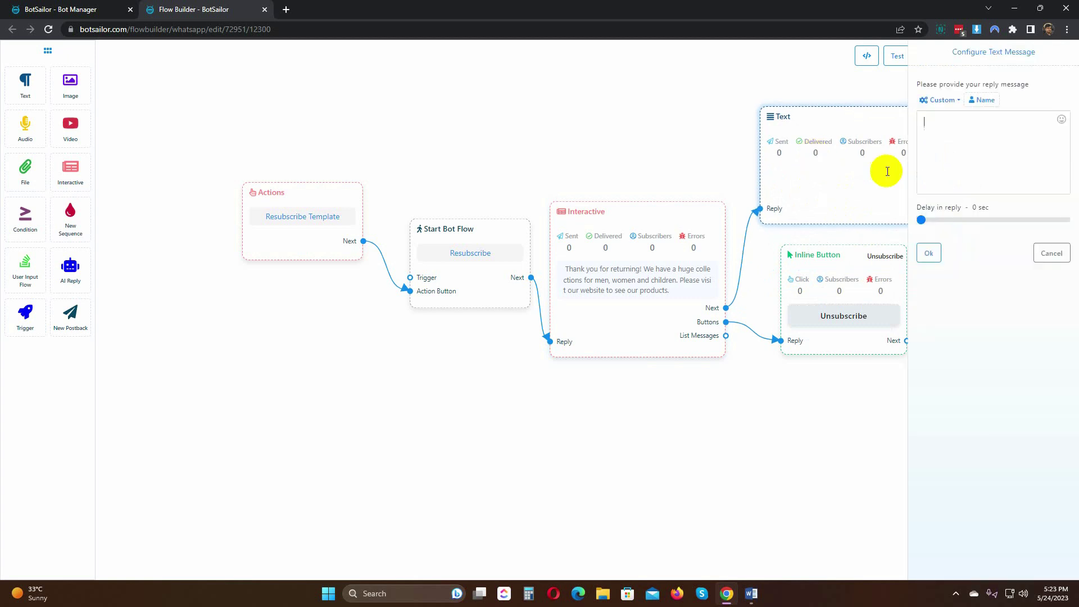
pyautogui.write('Our Website')
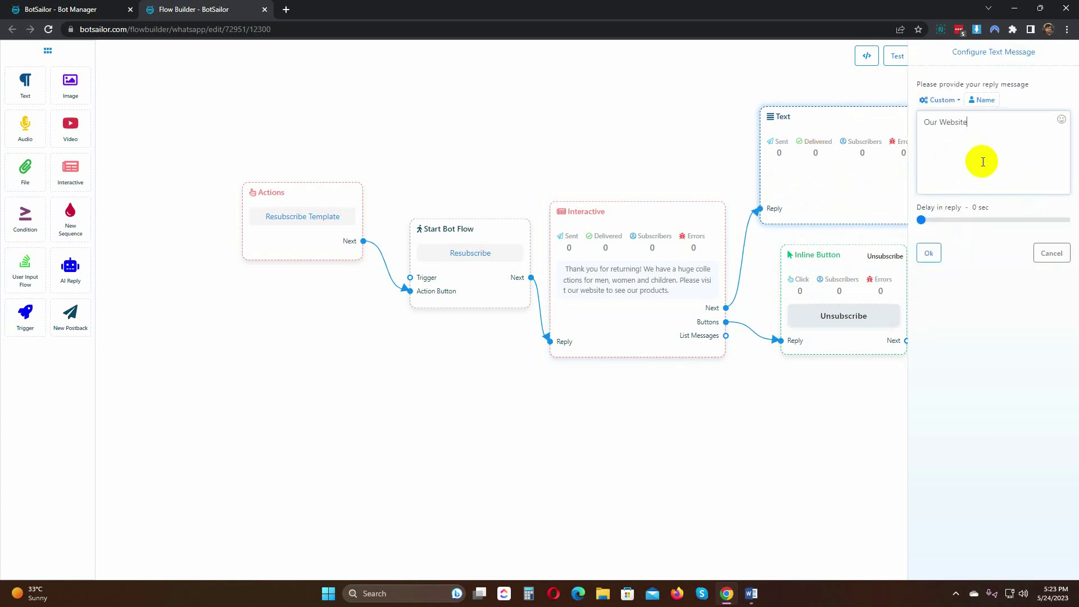
pyautogui.write(' is: thewhite')
pyautogui.write('.com')
pyautogui.click(928, 254)
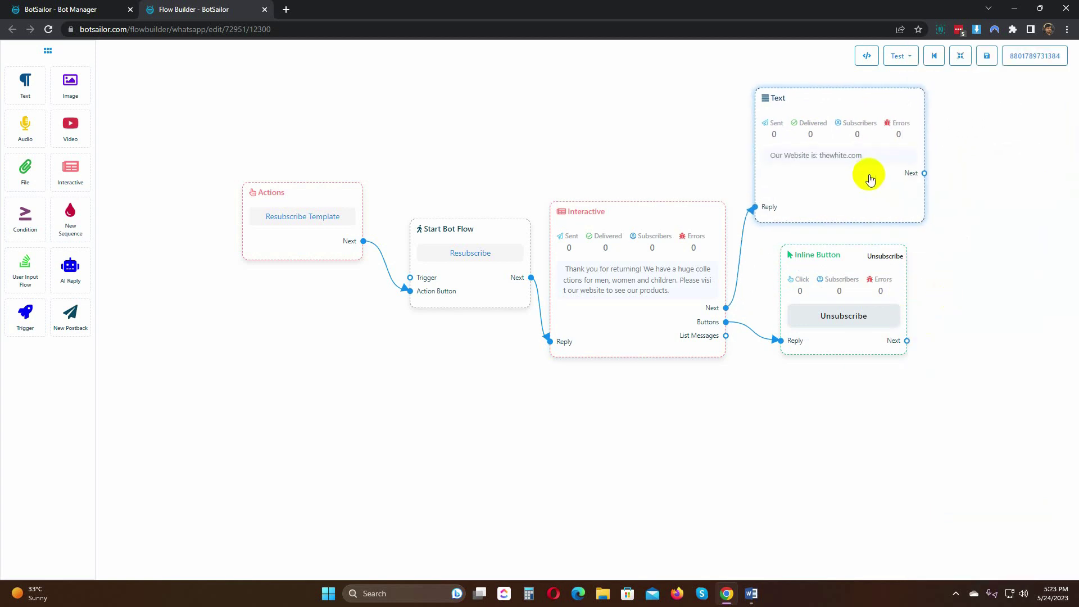
pyautogui.click(987, 57)
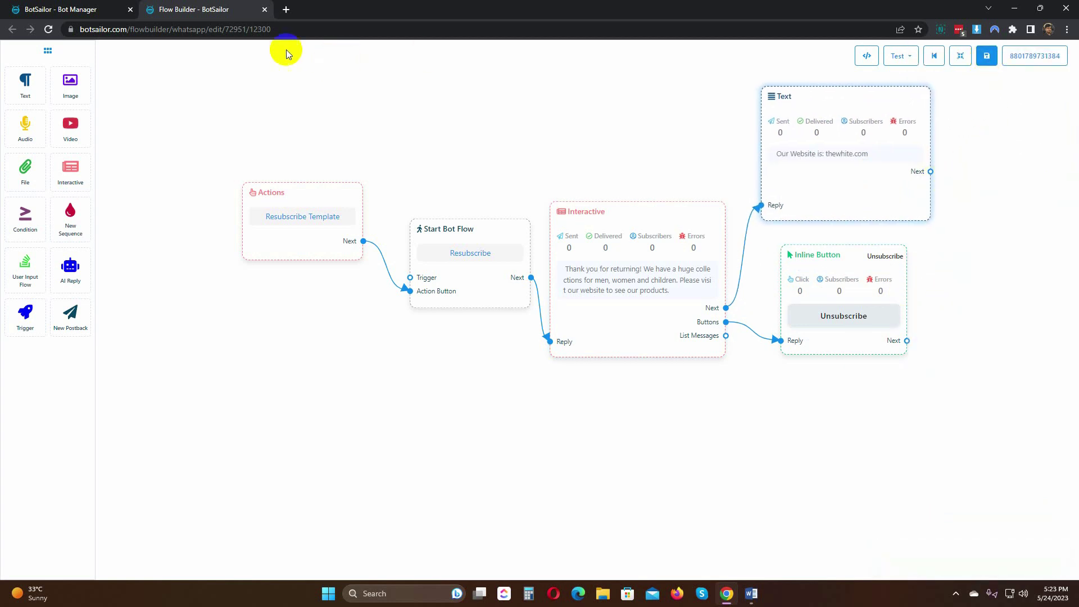
pyautogui.click(265, 10)
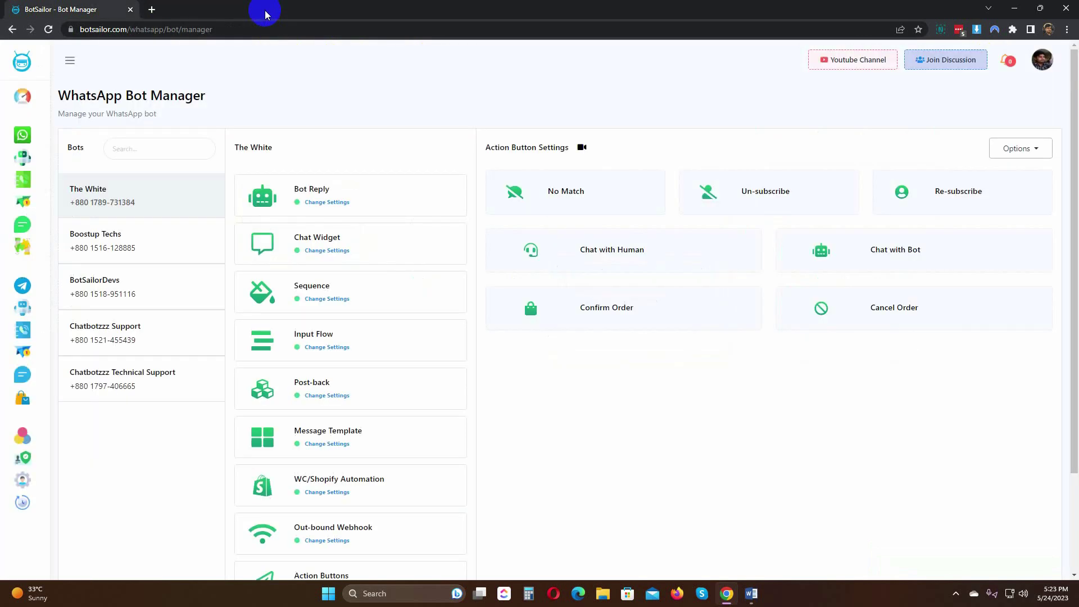
# From the Bot Reply list, edit the 'Hi' reply and pan to its Welcome flow
pyautogui.click(344, 201)
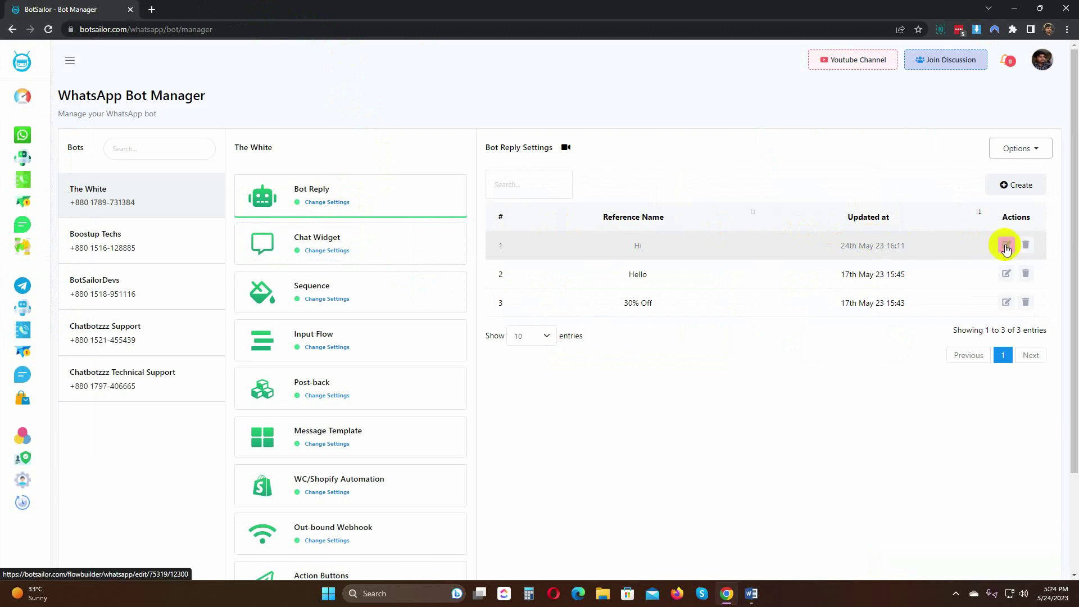
pyautogui.click(1005, 245)
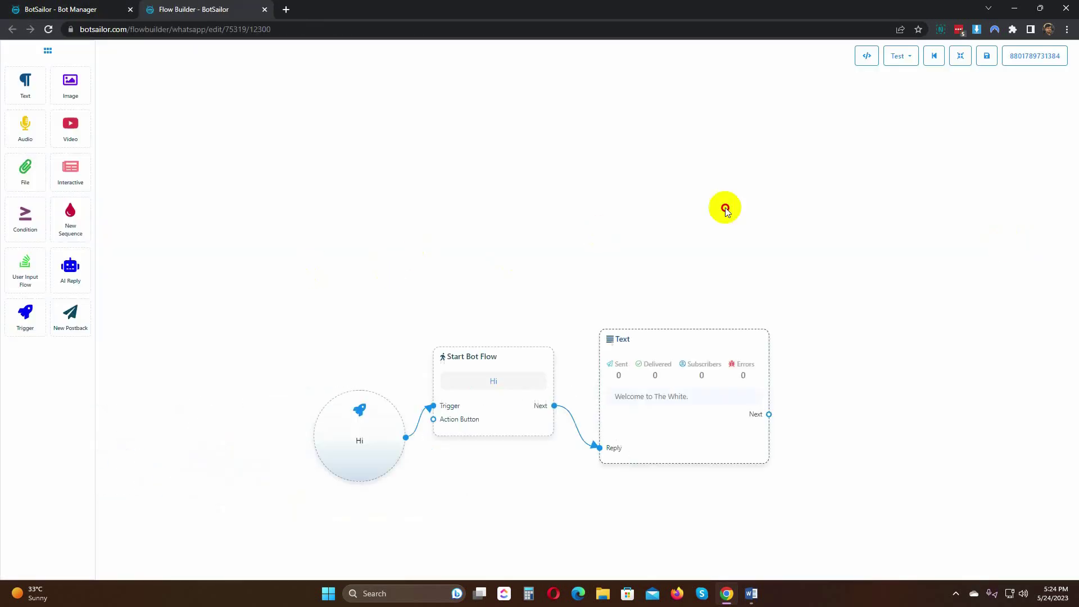
pyautogui.moveTo(726, 210); pyautogui.dragTo(558, 161)
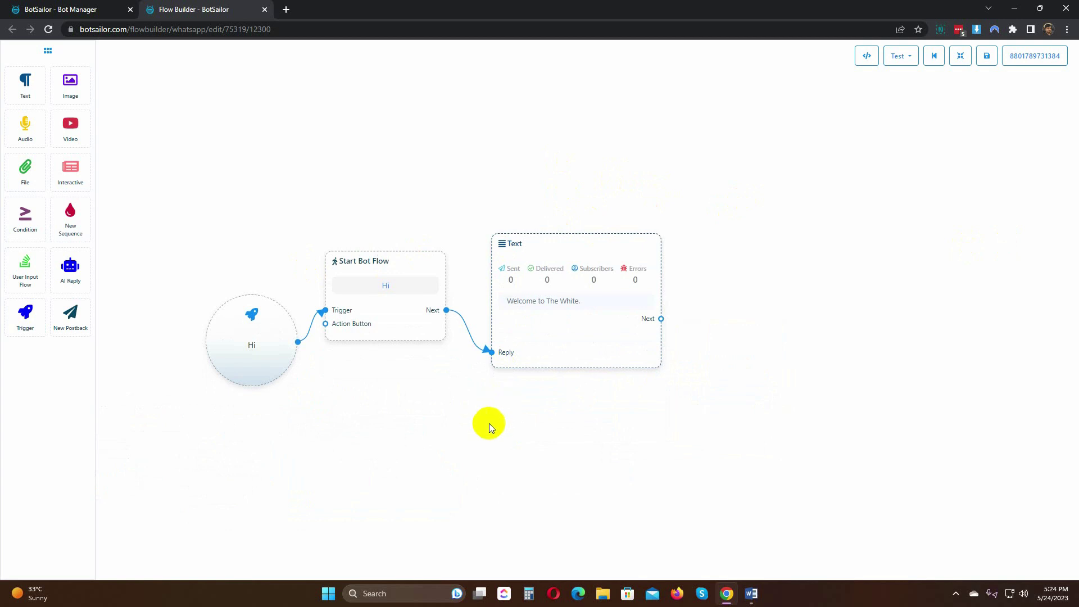
# Add an Interactive message node and connect the welcome Text reply to it
pyautogui.moveTo(70, 173); pyautogui.dragTo(725, 398)
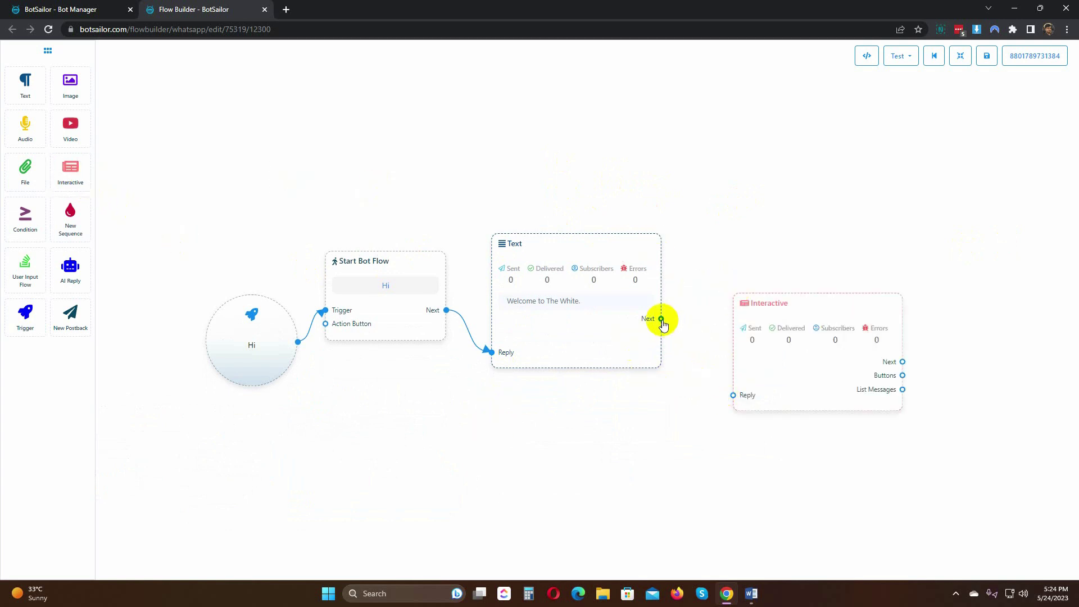
pyautogui.moveTo(661, 319); pyautogui.dragTo(733, 395)
pyautogui.click(774, 360)
pyautogui.moveTo(773, 360); pyautogui.dragTo(747, 345)
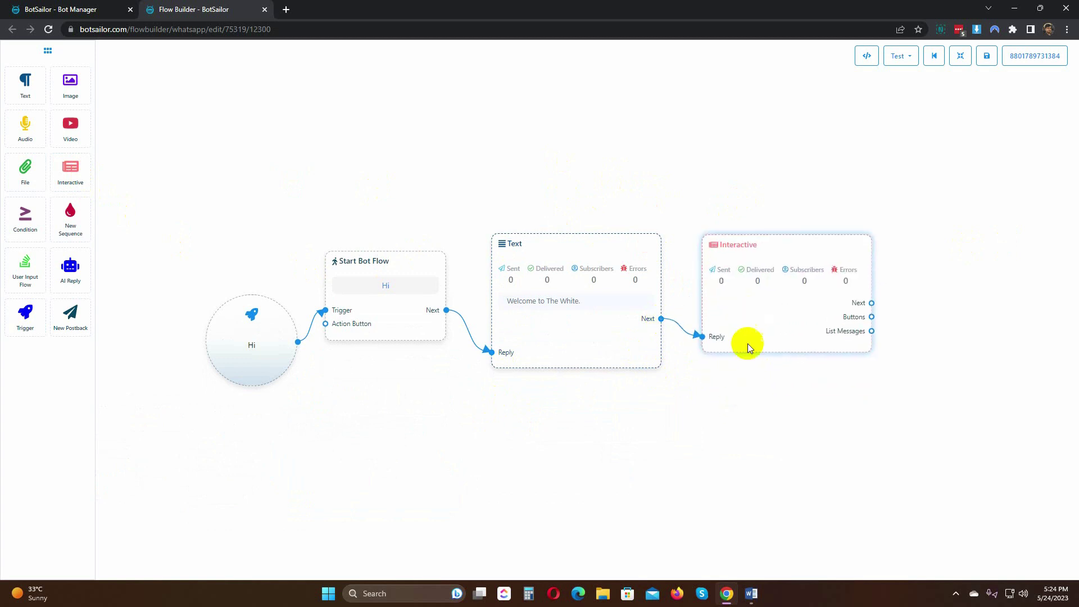
# Write the Interactive body with the first-name placeholder, an unsubscribe notice and a 'Thanks' sign-off
pyautogui.doubleClick(778, 306)
pyautogui.click(959, 240)
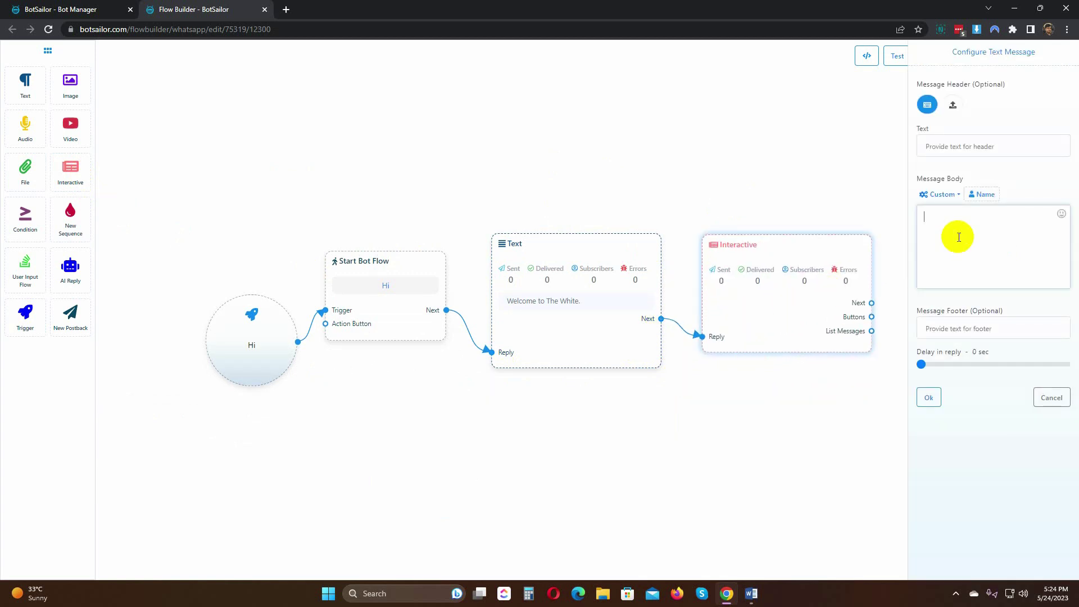
pyautogui.write('Dear')
pyautogui.click(984, 195)
pyautogui.write(',')
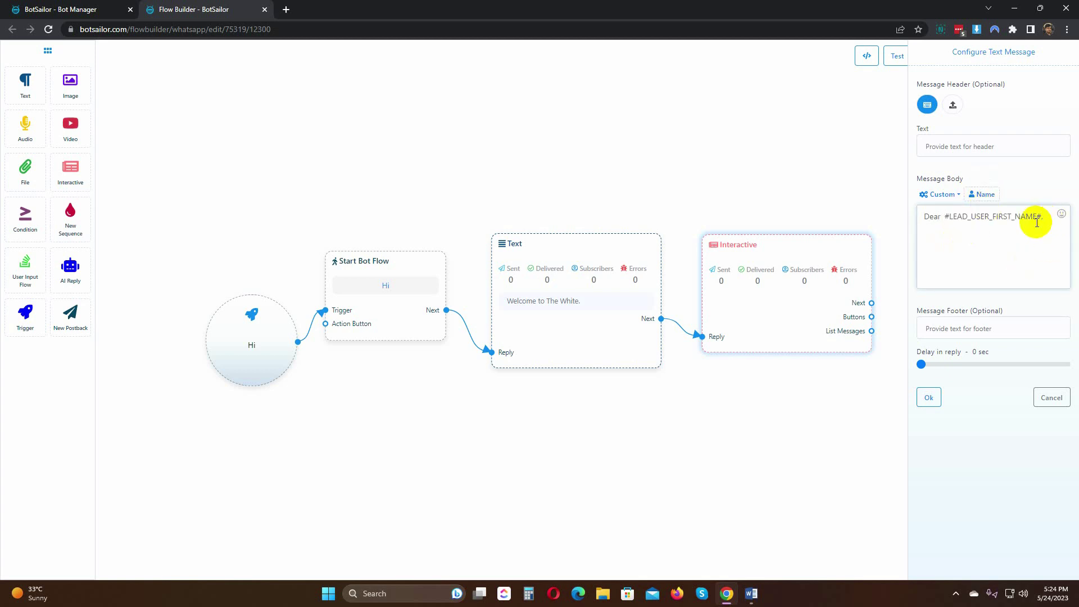
pyautogui.write(' if you f')
pyautogui.write('tereston ')
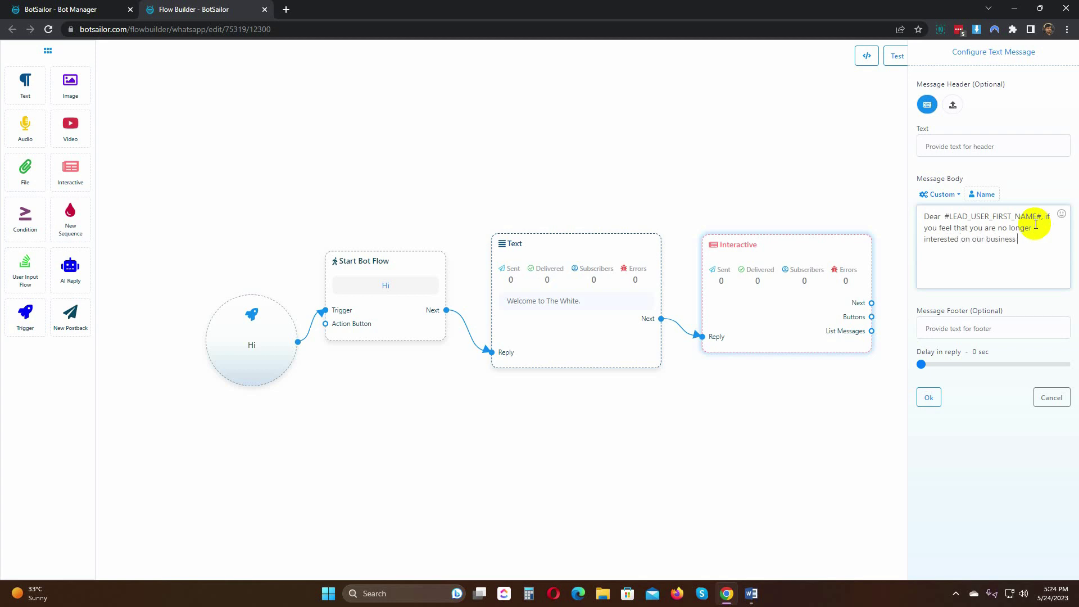
pyautogui.write(' you can')
pyautogui.write('below.')
pyautogui.press('Return')
pyautogui.press('Return')
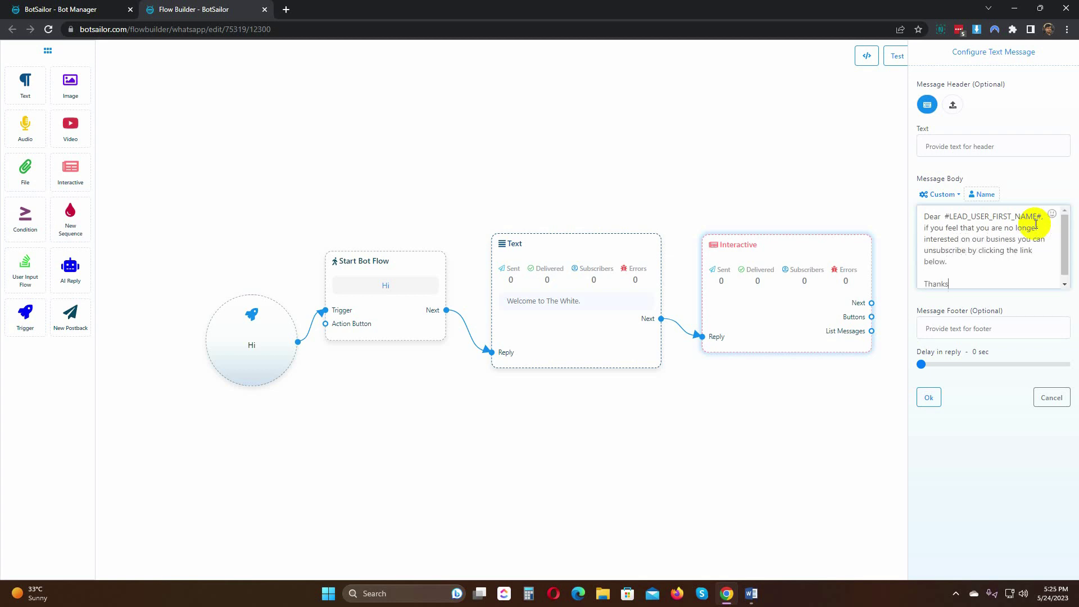
pyautogui.click(928, 398)
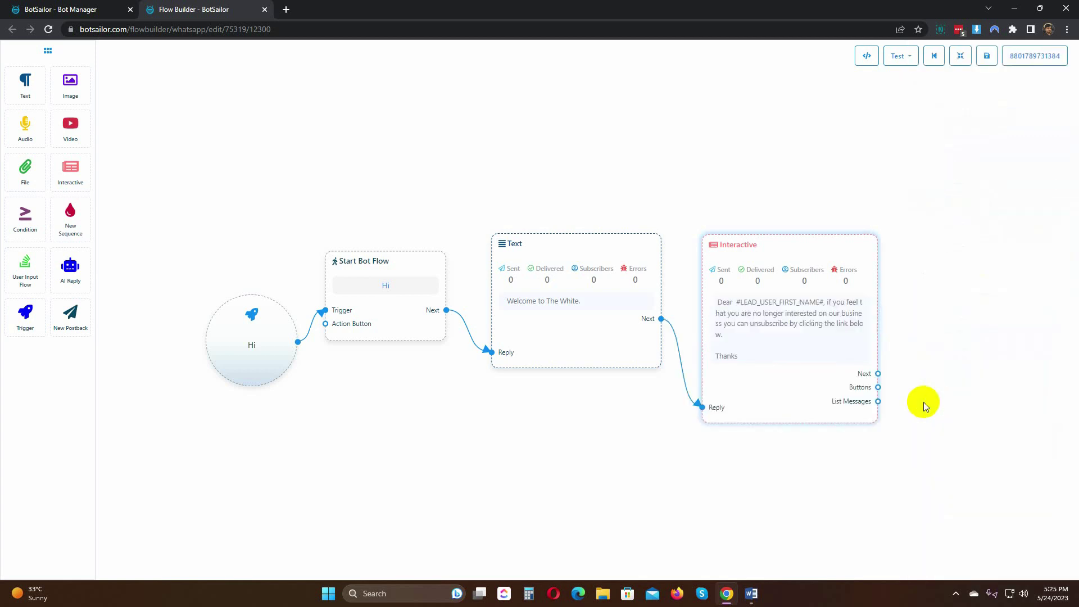
pyautogui.moveTo(877, 387); pyautogui.dragTo(914, 284)
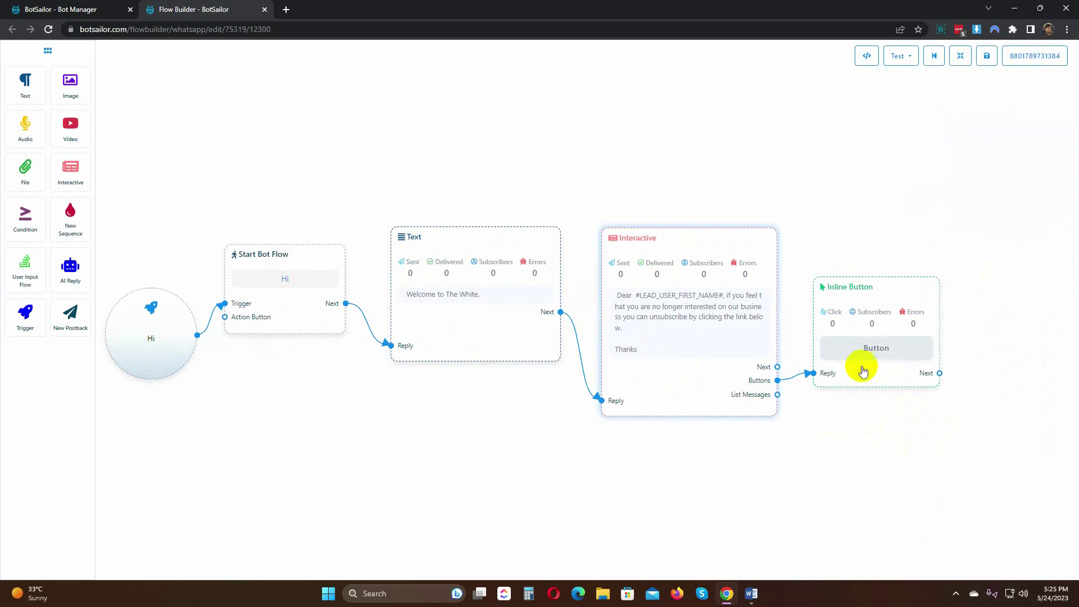
# Make the inline button an Unsubscribe-type button labelled 'Unsubscribe', then save the flow
pyautogui.click(882, 347)
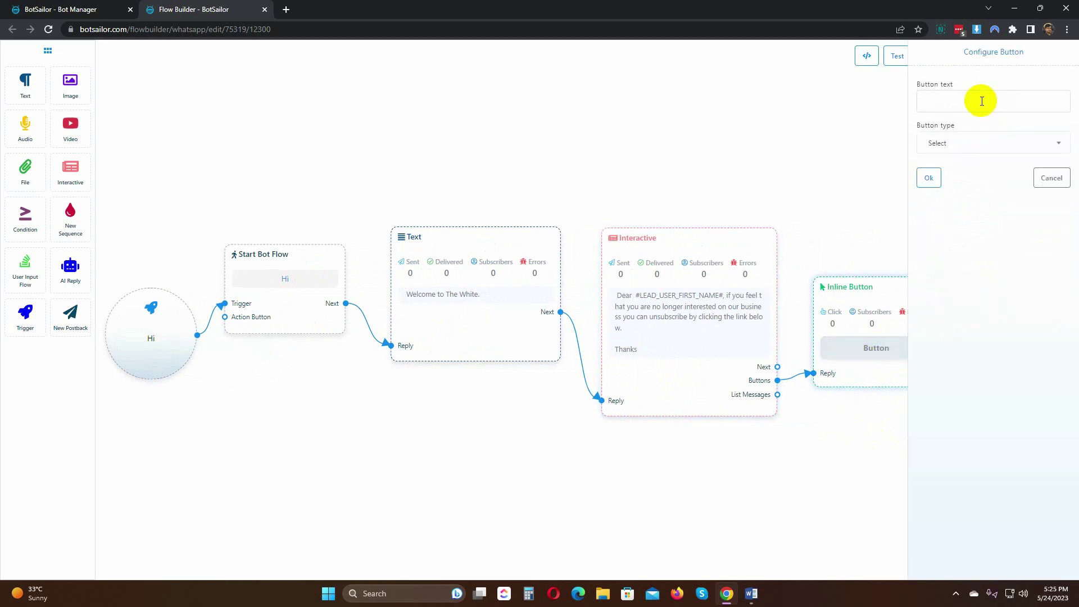
pyautogui.write('Unsubscribe')
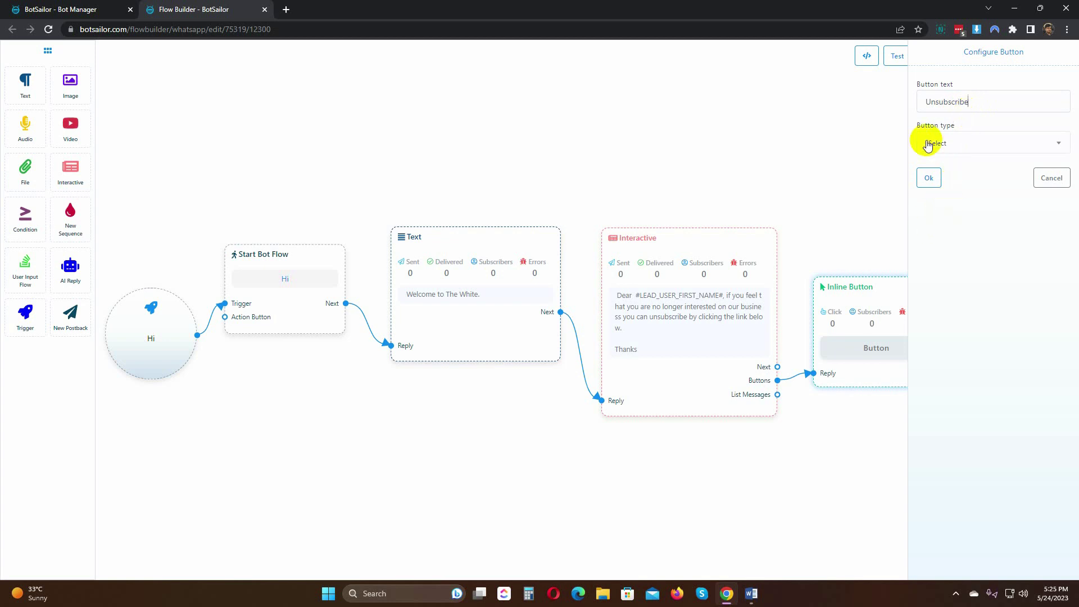
pyautogui.moveTo(917, 126); pyautogui.dragTo(935, 145)
pyautogui.click(975, 145)
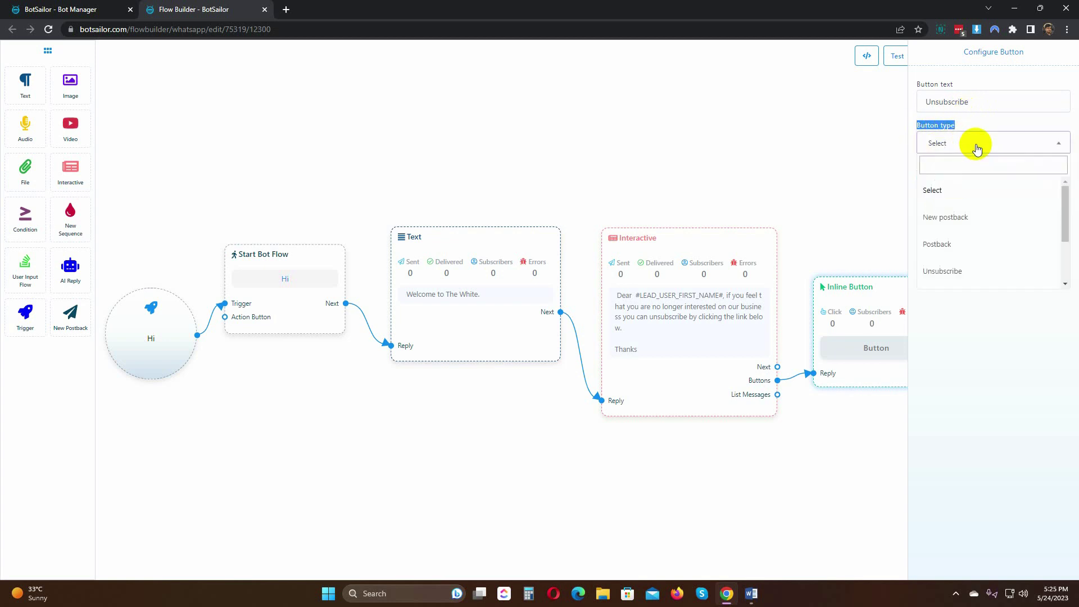
pyautogui.scroll(-1, 967, 239)
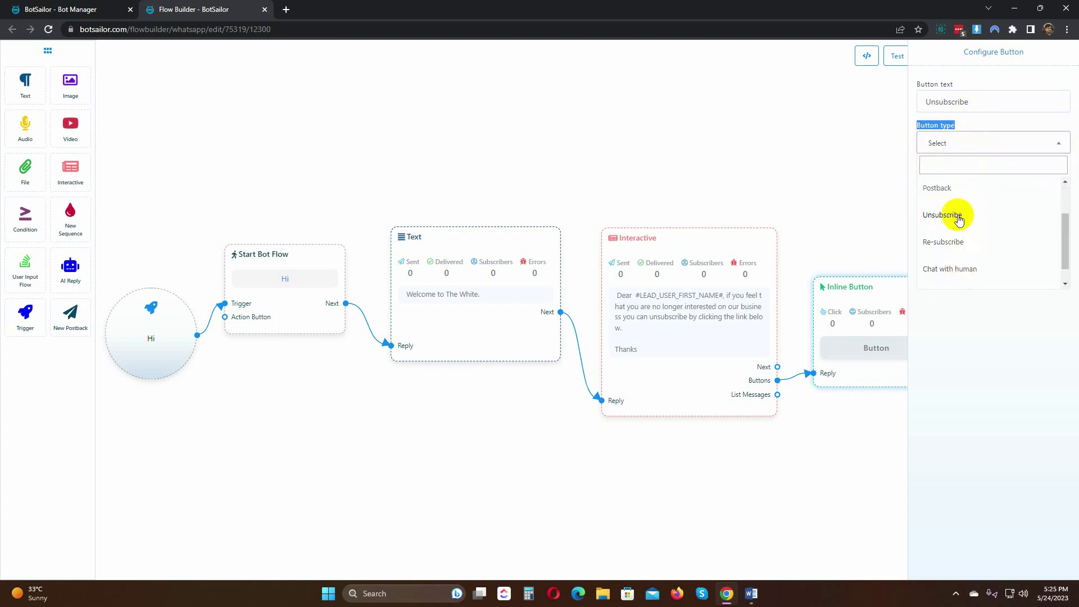
pyautogui.click(953, 219)
pyautogui.click(929, 180)
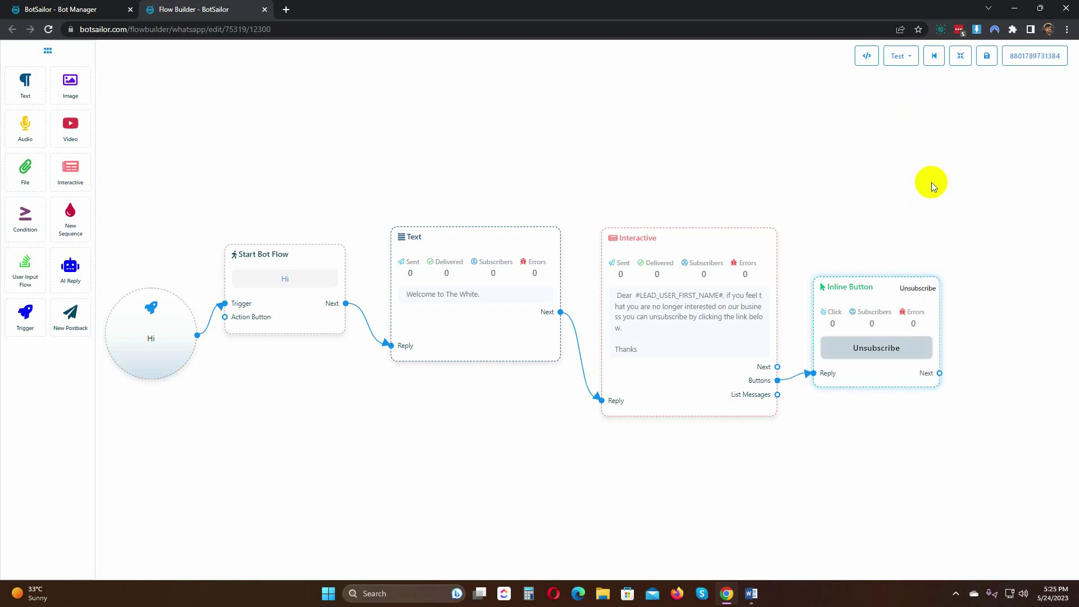
pyautogui.click(988, 59)
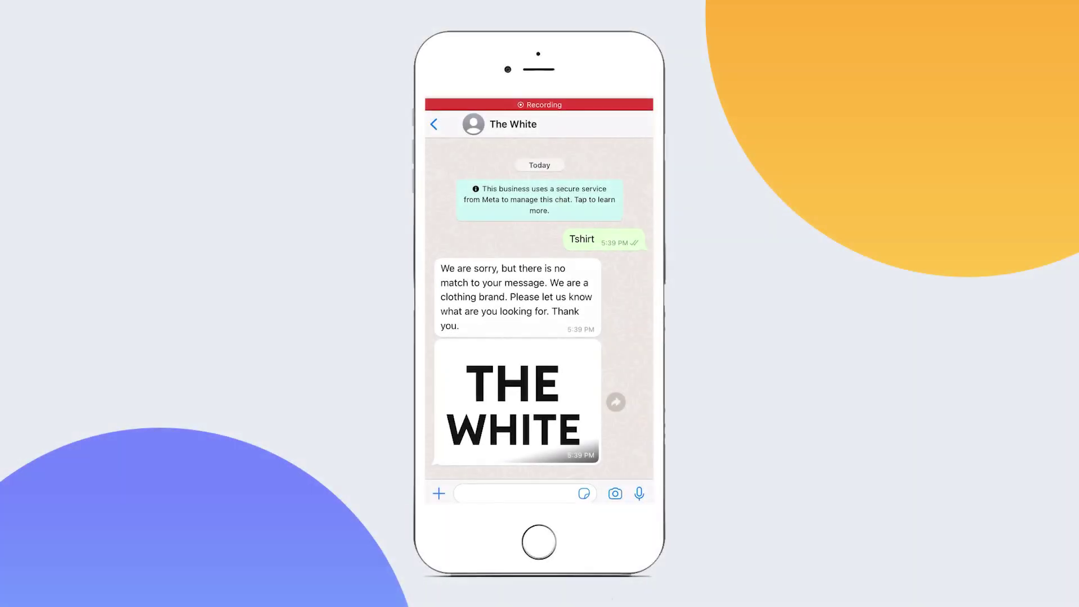
# Send 'Hi' to The White on WhatsApp, then tap Unsubscribe and Resubscribe in the replies
pyautogui.click(515, 494)
pyautogui.write('Hi')
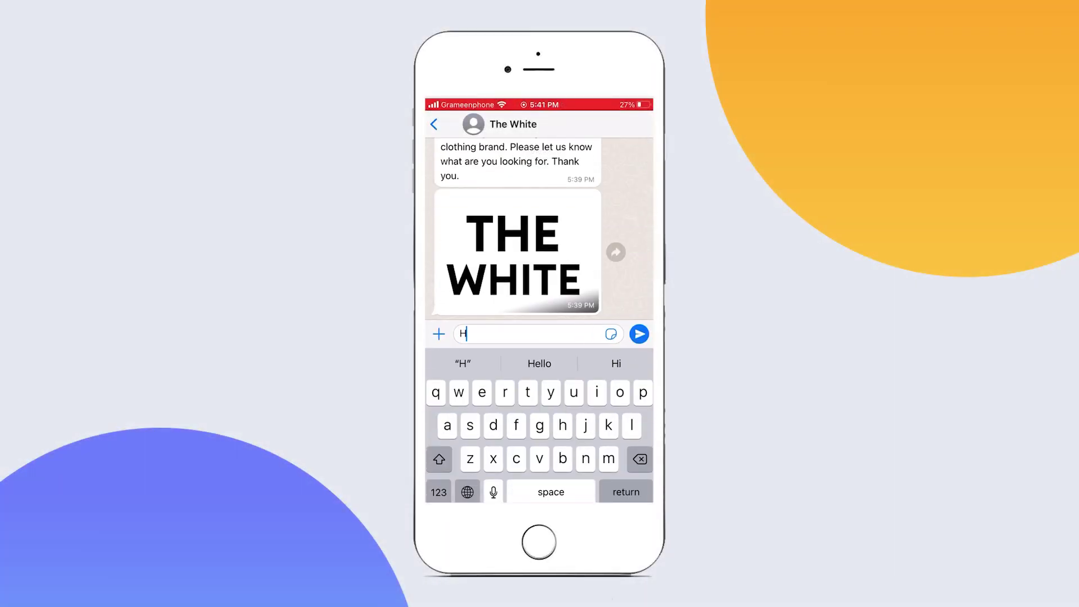
pyautogui.click(638, 333)
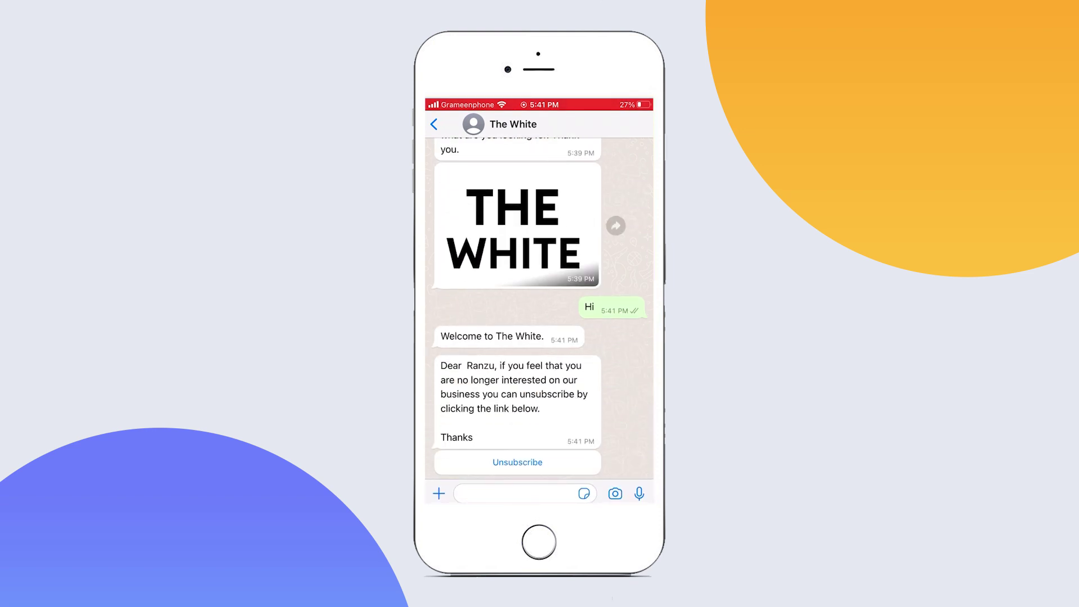
pyautogui.click(516, 462)
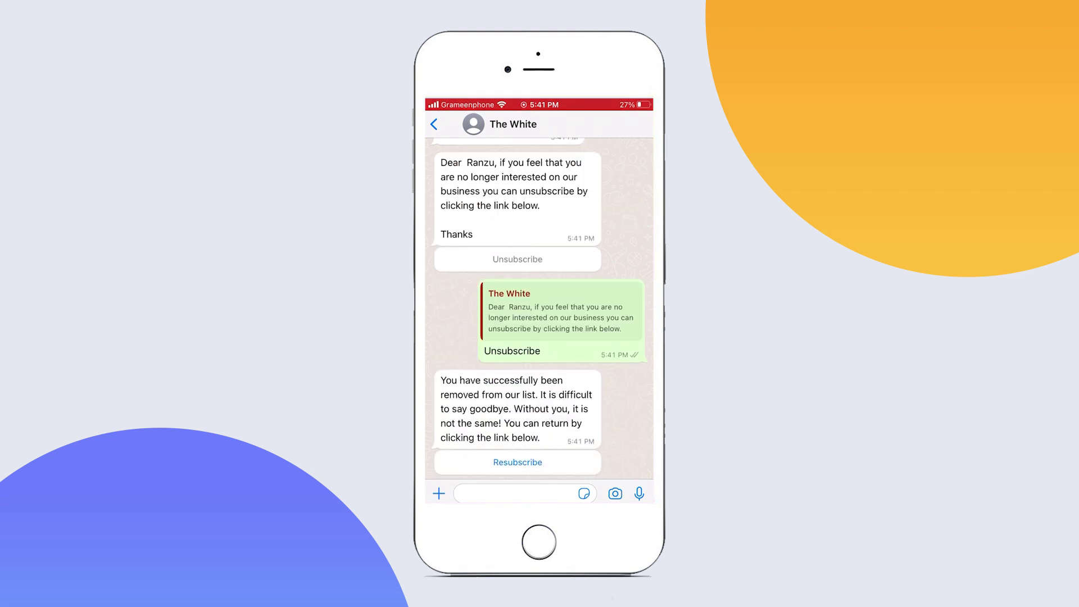
pyautogui.click(517, 462)
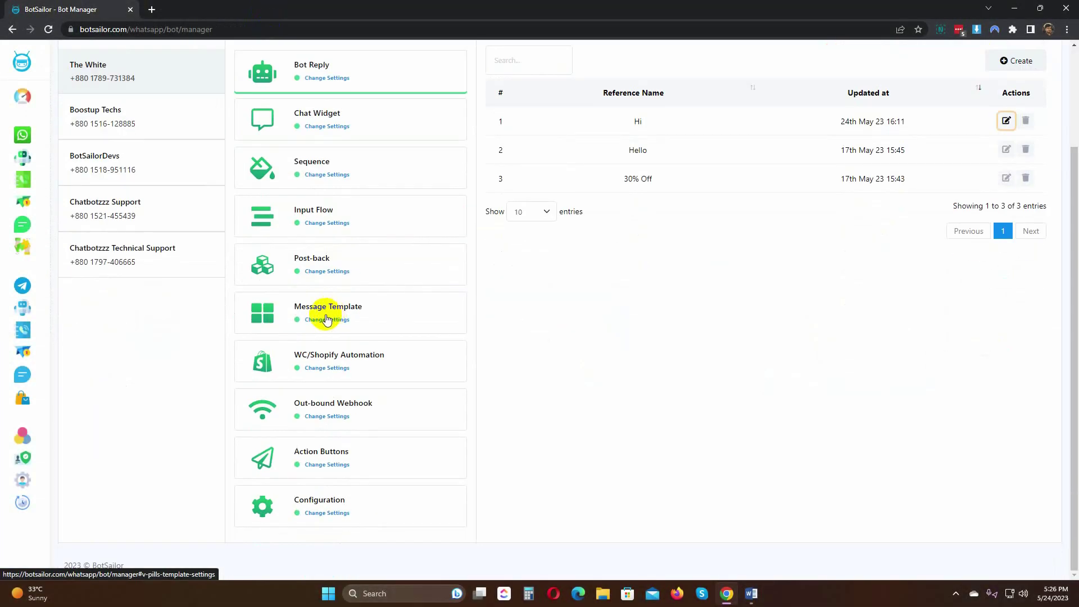
# Inspect the Chat With Human flow's staff-will-respond message and its Chat with robot button
pyautogui.click(327, 462)
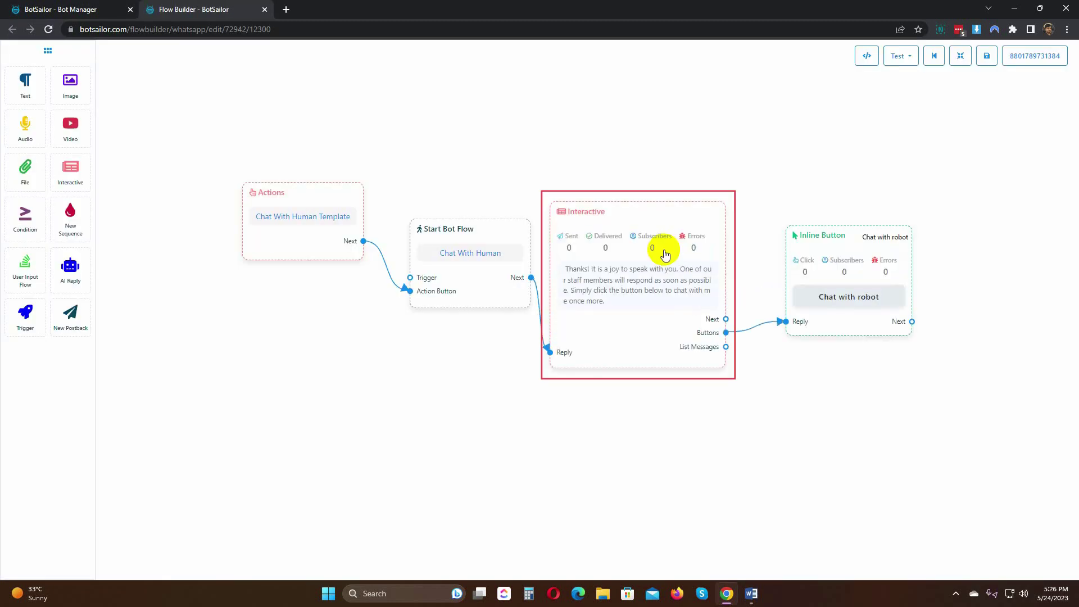
pyautogui.doubleClick(641, 291)
pyautogui.click(928, 397)
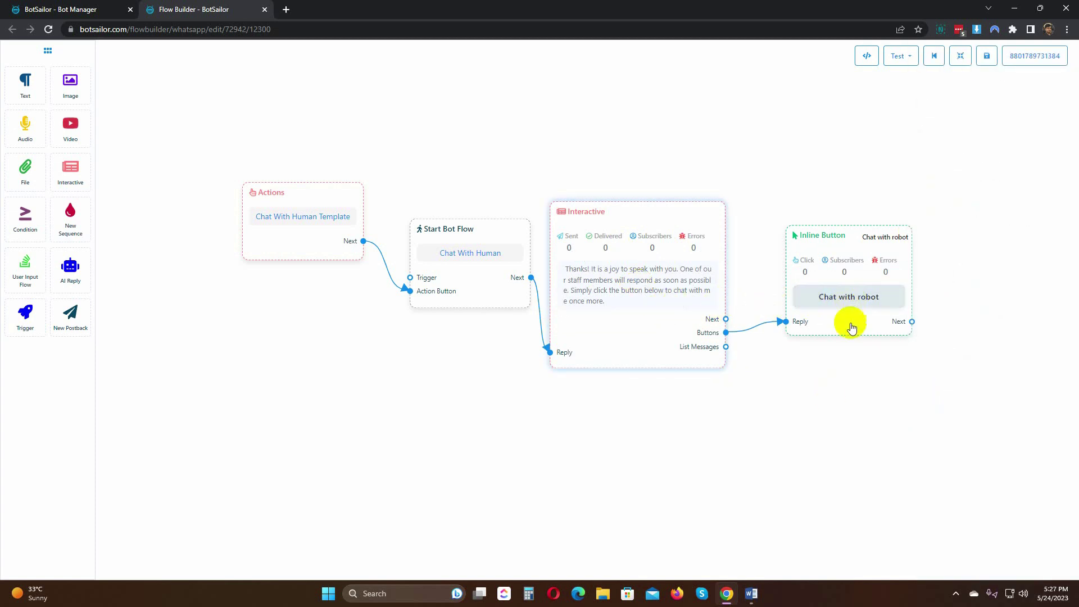
pyautogui.moveTo(850, 327); pyautogui.dragTo(844, 323)
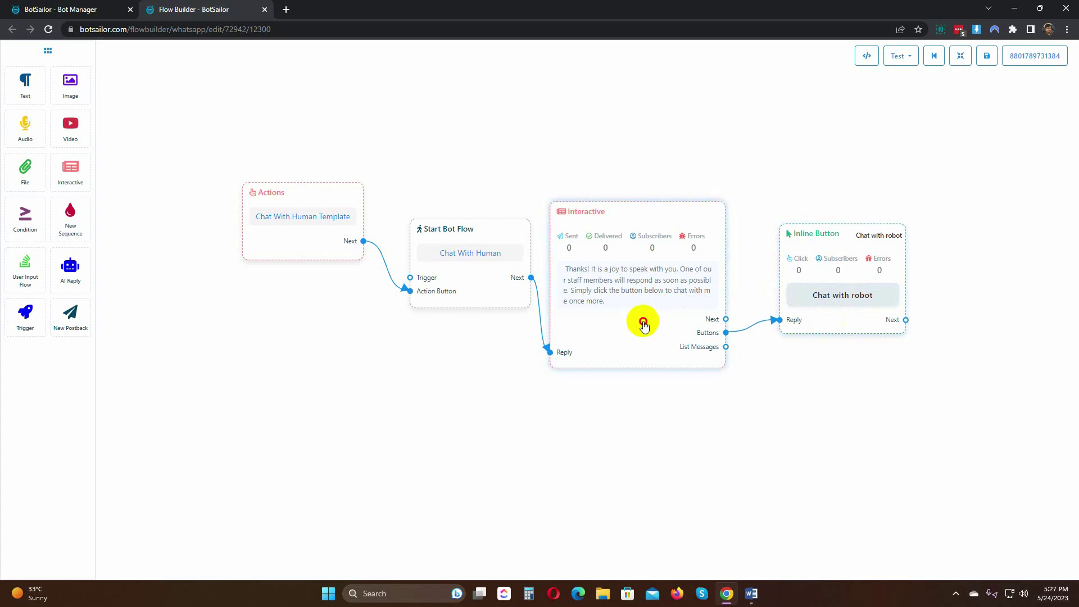
pyautogui.moveTo(643, 327); pyautogui.dragTo(651, 326)
# Leave the Chat With Human flow editor and bring up the Chat with Bot action flow
pyautogui.click(264, 10)
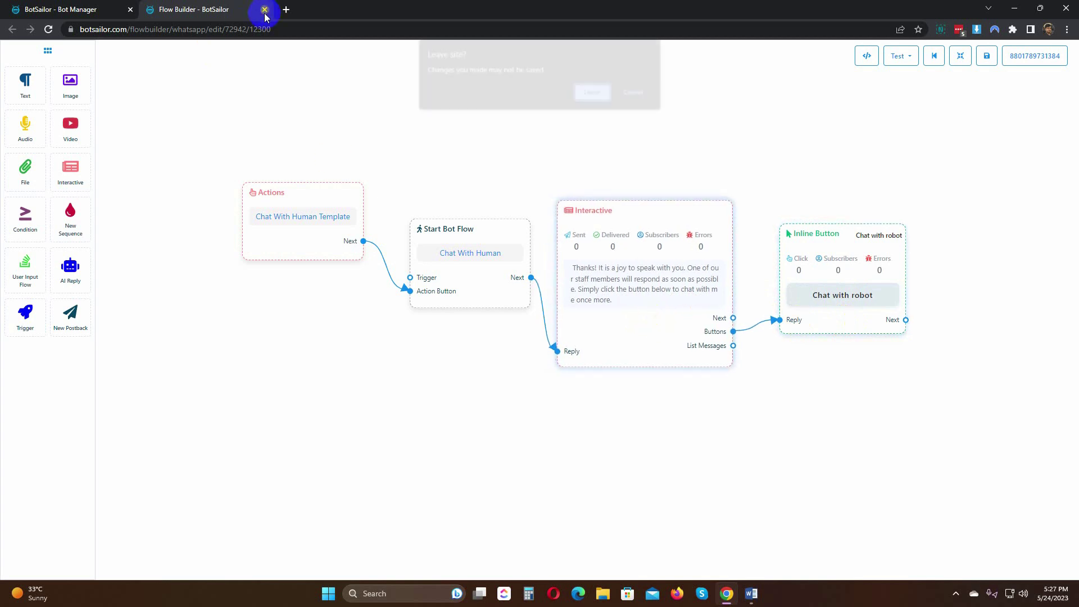
pyautogui.click(595, 94)
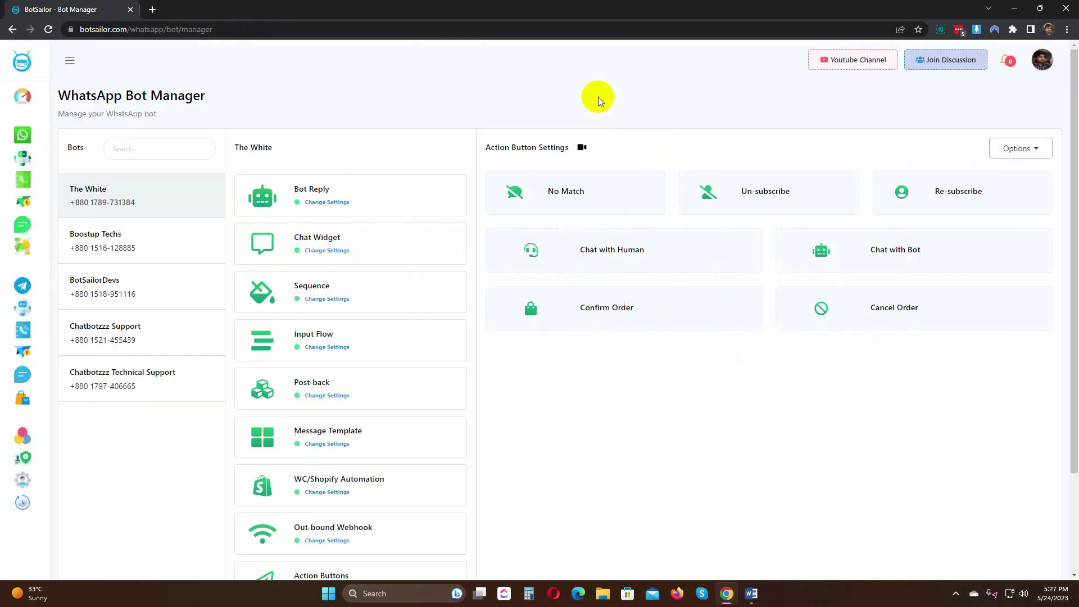
pyautogui.click(941, 248)
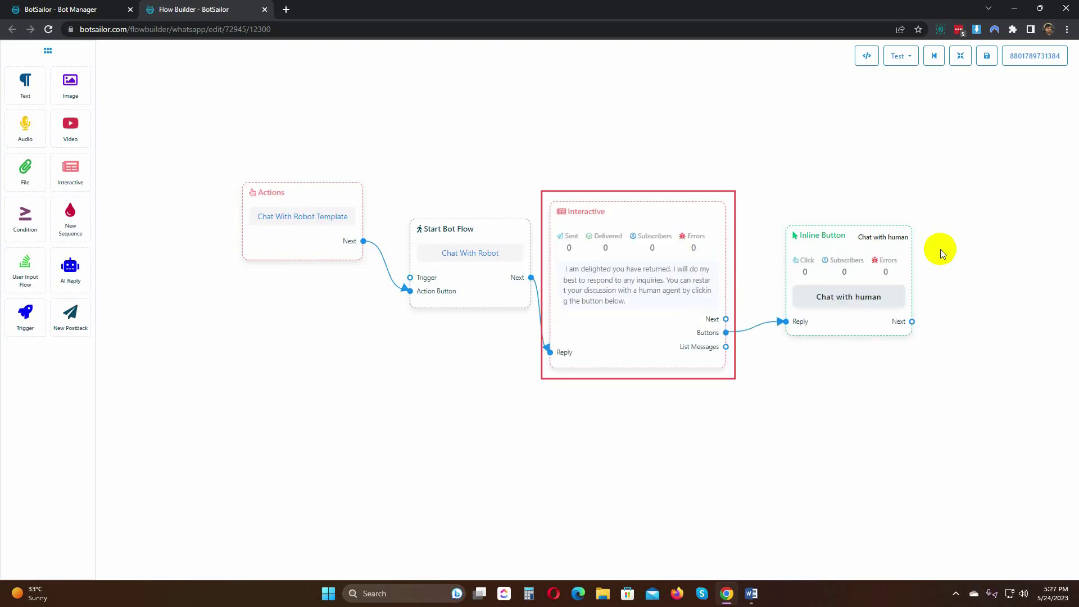
# Inspect the welcome-back message and Chat with human button unchanged, then leave the flow builder
pyautogui.click(657, 304)
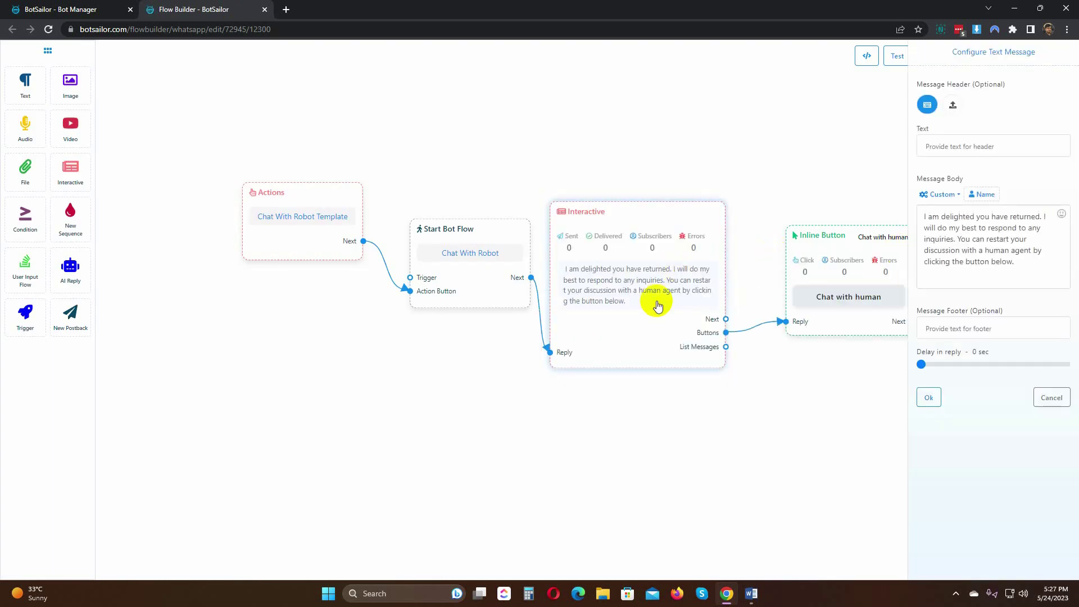
pyautogui.click(1026, 265)
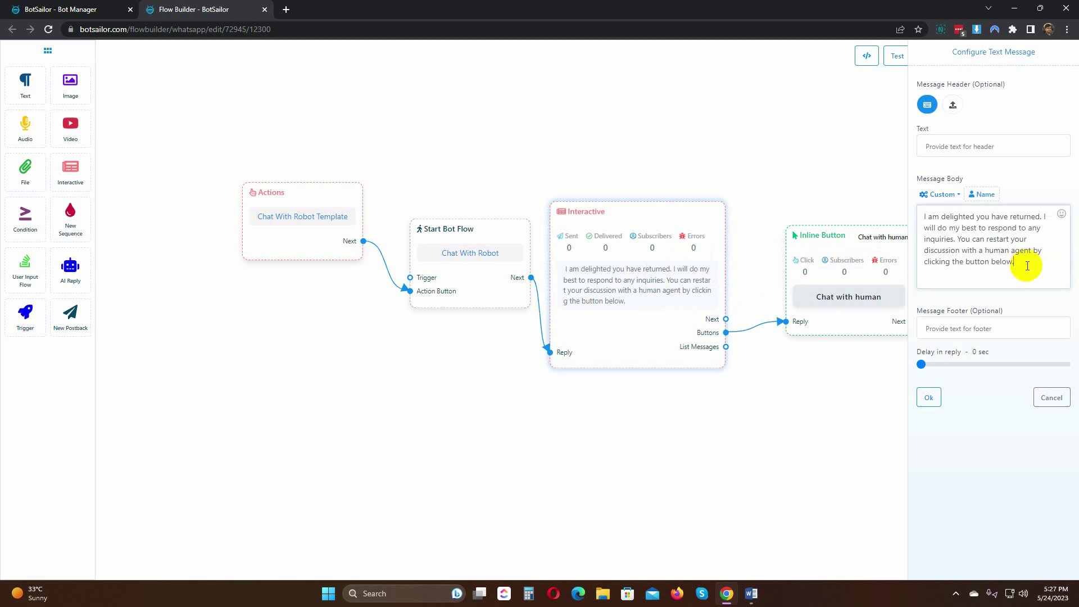
pyautogui.click(930, 400)
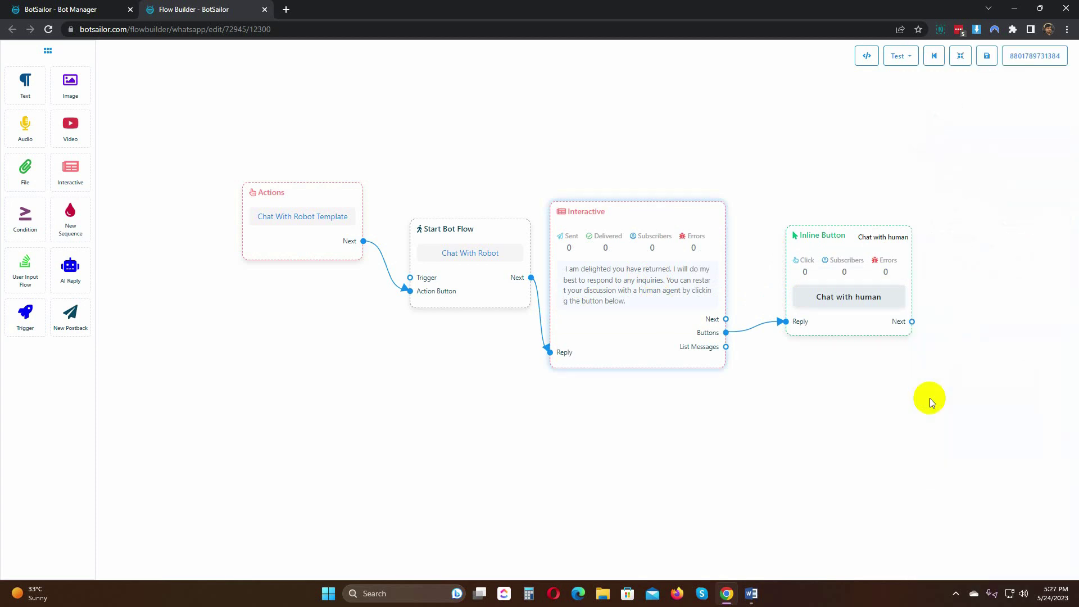
pyautogui.click(850, 299)
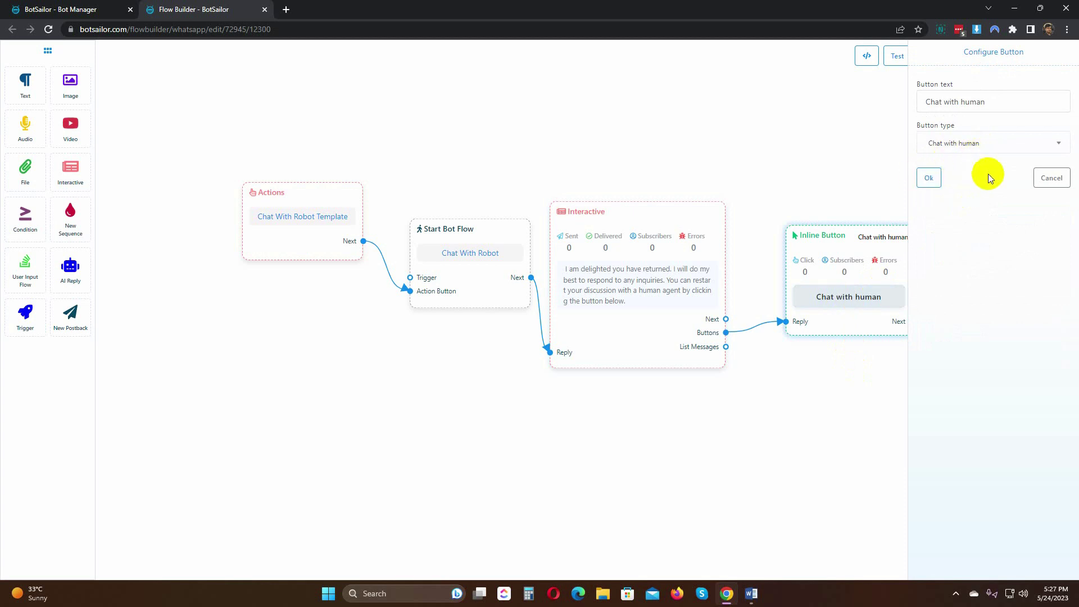
pyautogui.click(931, 179)
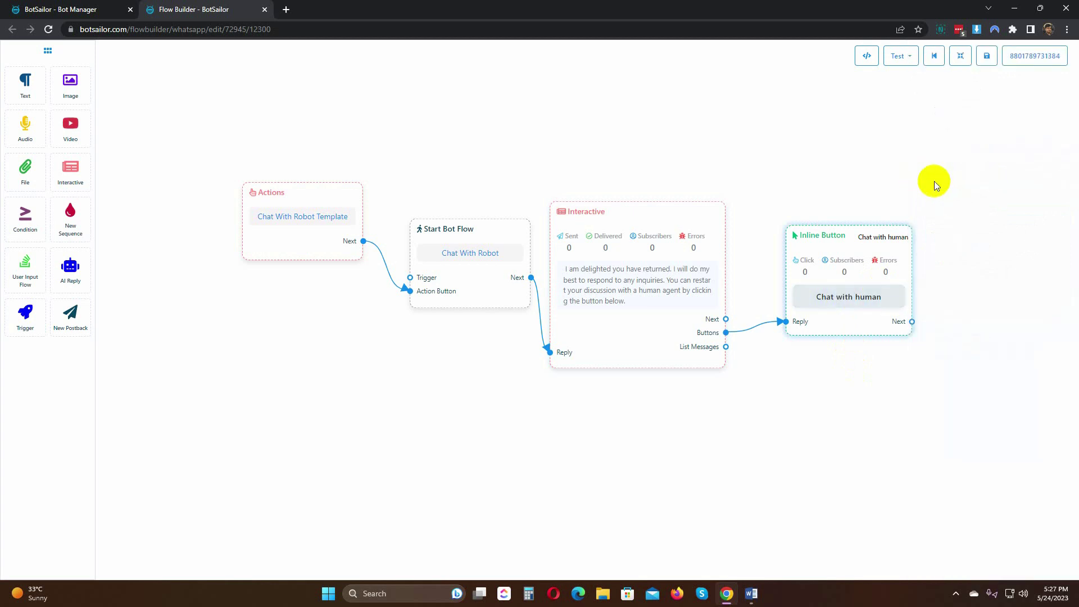
pyautogui.click(265, 10)
pyautogui.click(592, 95)
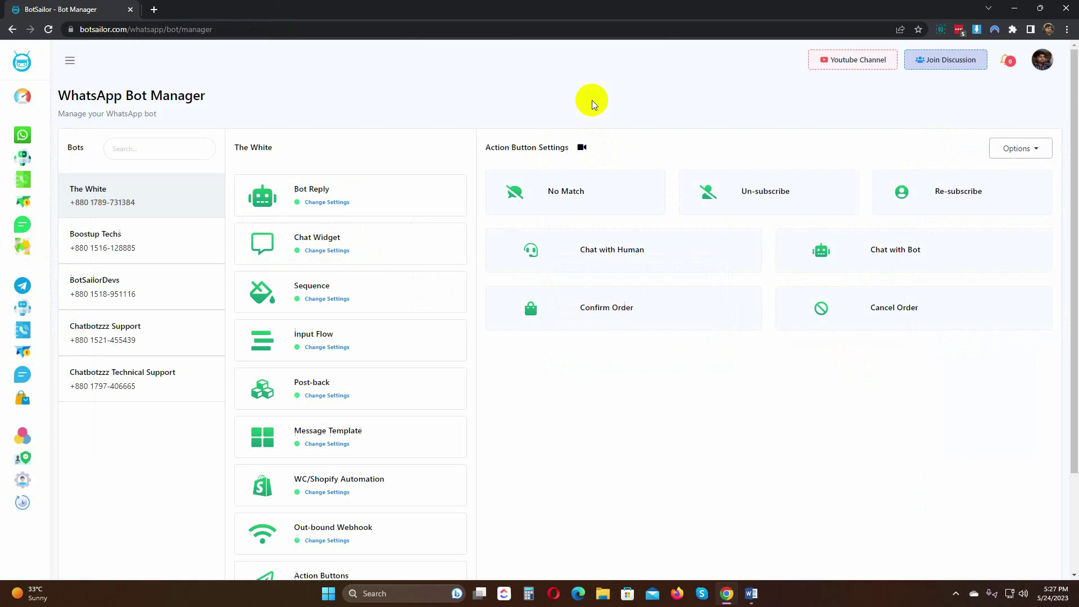
# Reopen the Hi reply's flow and add a second inline button below Unsubscribe
pyautogui.click(327, 202)
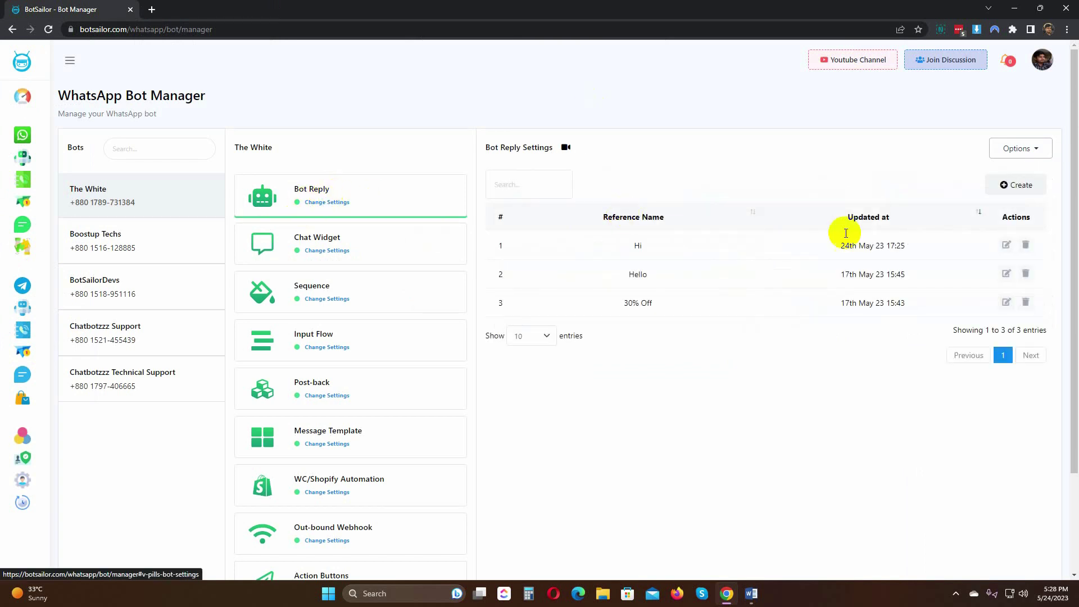
pyautogui.click(1006, 245)
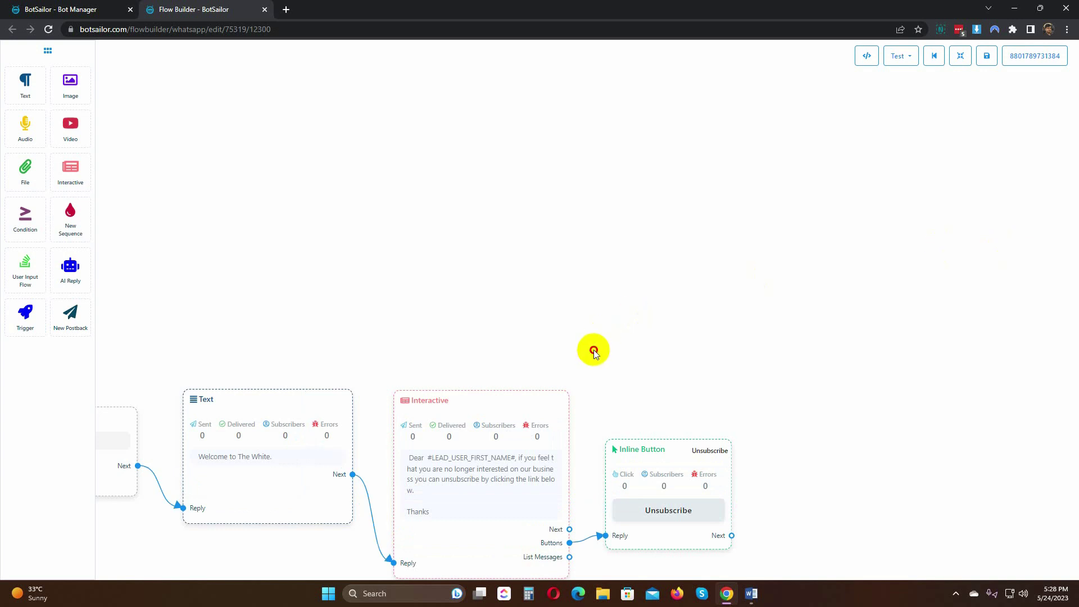
pyautogui.moveTo(593, 349); pyautogui.dragTo(836, 179)
pyautogui.scroll(-2, 497, 415)
pyautogui.moveTo(497, 416); pyautogui.dragTo(494, 397)
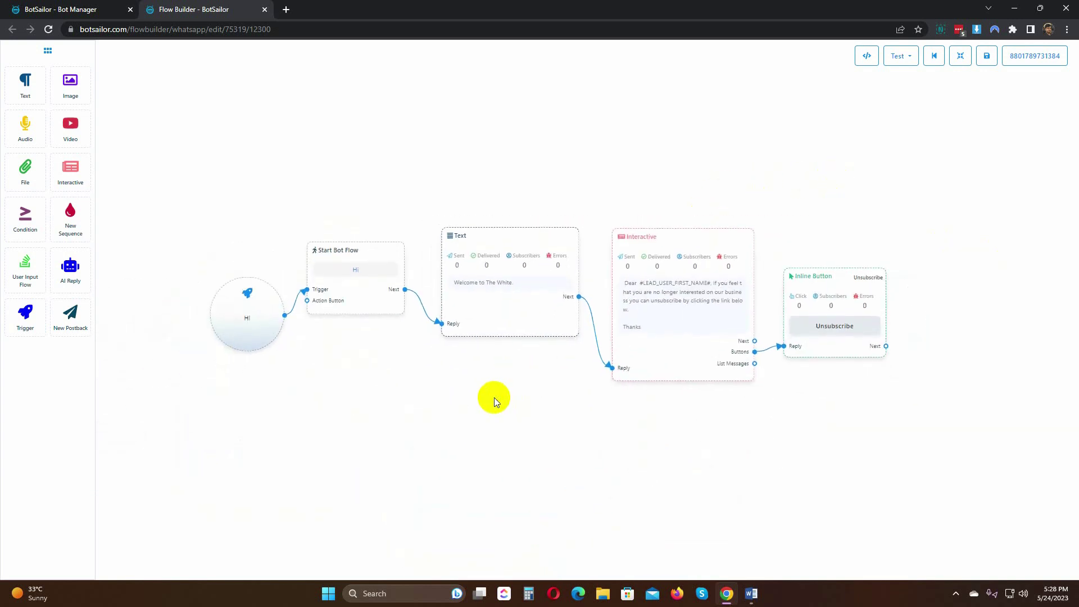
pyautogui.moveTo(755, 352)
pyautogui.mouseDown()
pyautogui.moveTo(774, 387)
pyautogui.moveTo(785, 383)
pyautogui.mouseUp()
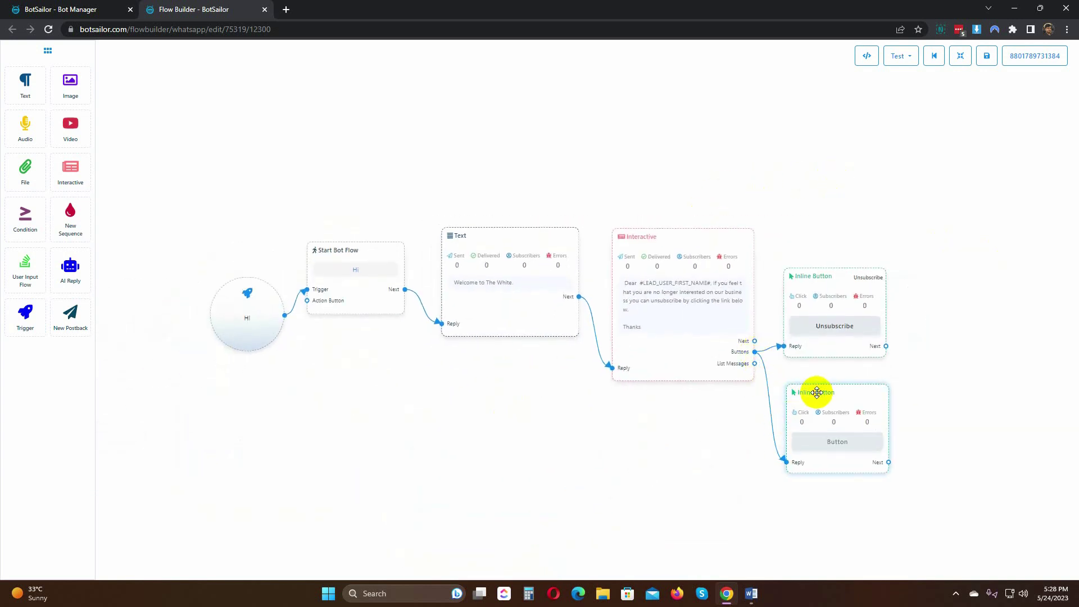
# Make the new button 'Chat With Human' of Chat with human type and save the flow
pyautogui.click(837, 440)
pyautogui.write('Chat With Human')
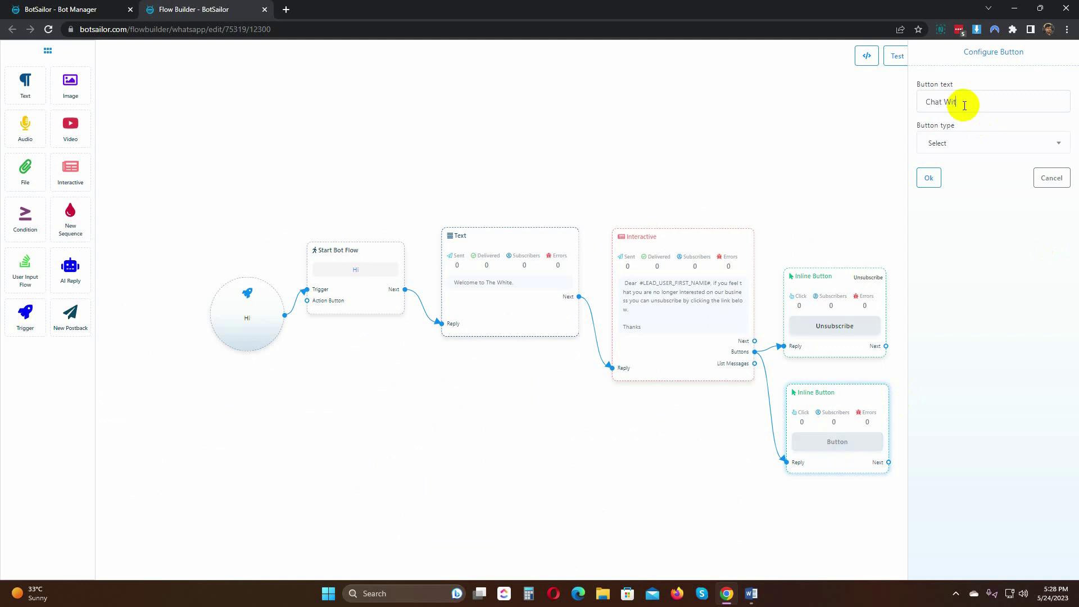
pyautogui.click(948, 142)
pyautogui.scroll(-2, 961, 253)
pyautogui.click(952, 248)
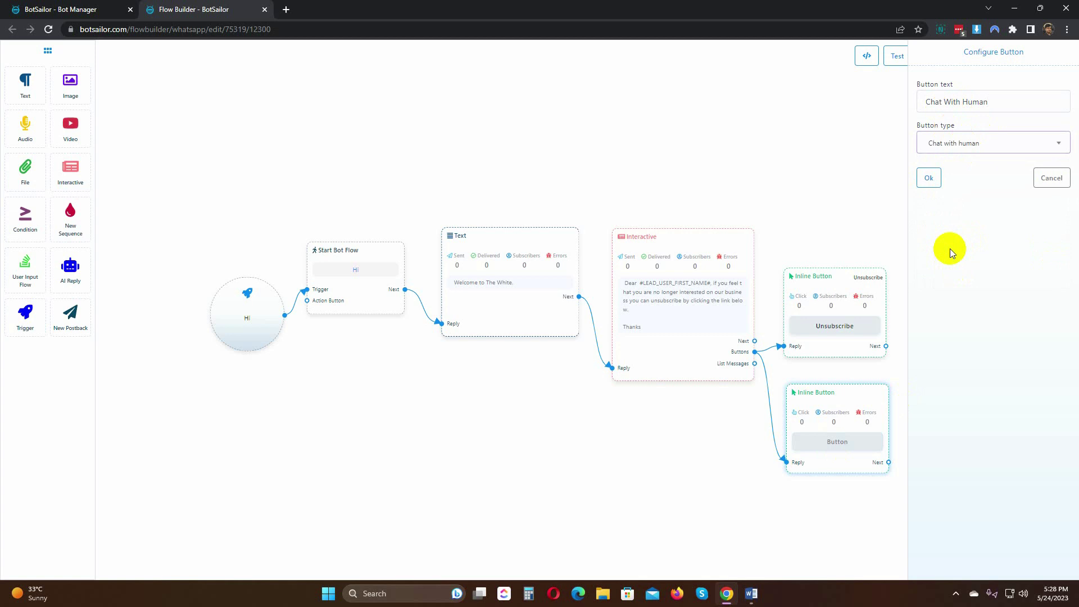
pyautogui.click(928, 179)
pyautogui.click(986, 58)
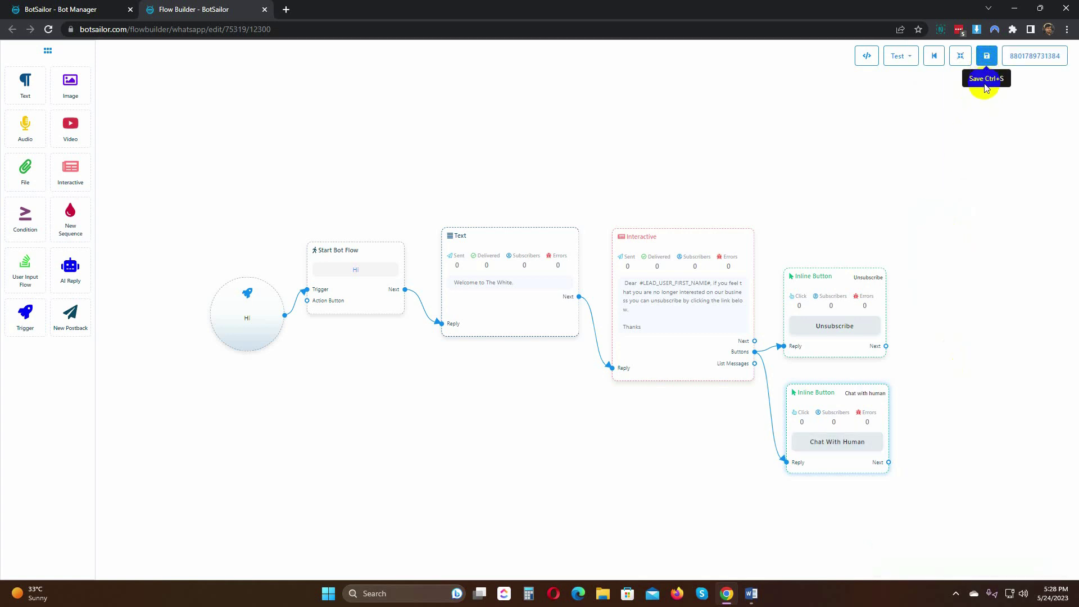
pyautogui.click(83, 7)
pyautogui.scroll(-2, 362, 330)
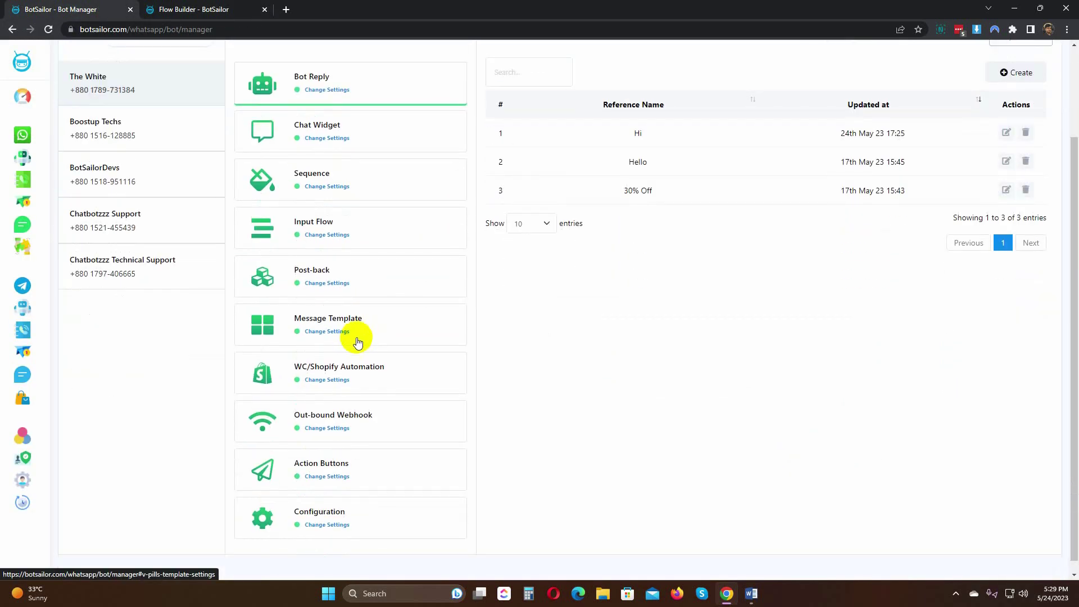
# Enter the Chat With Human notification email in The White's Configuration and save the settings
pyautogui.click(318, 508)
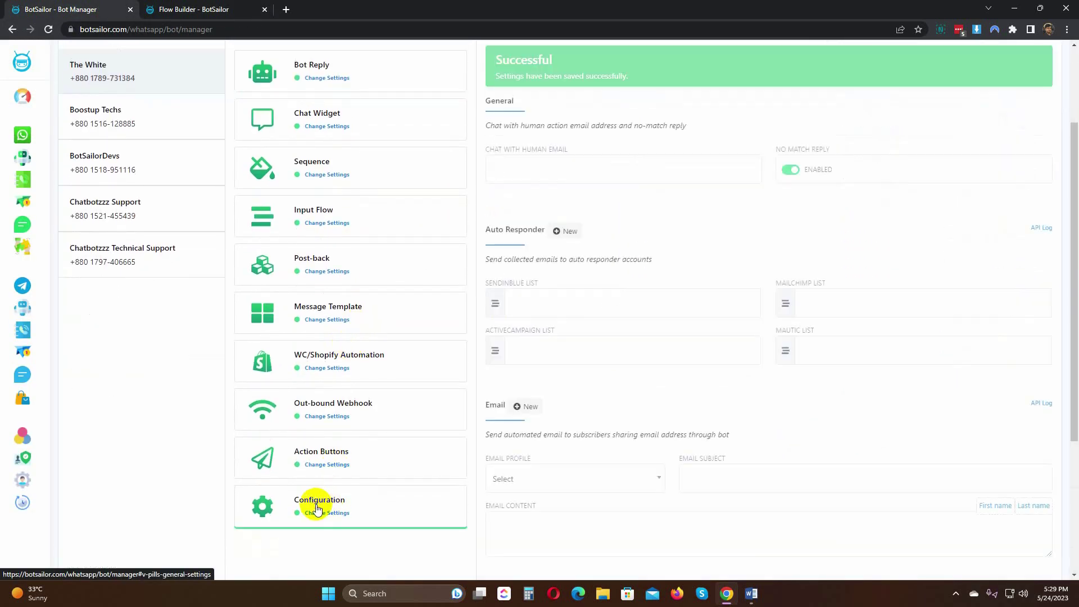
pyautogui.scroll(1, 549, 304)
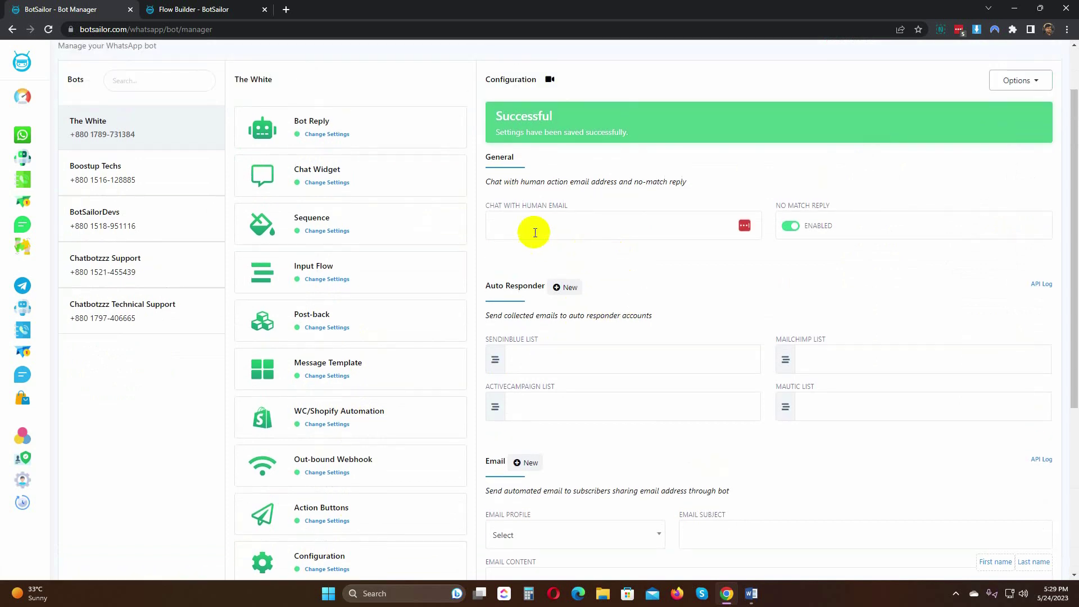
pyautogui.click(535, 232)
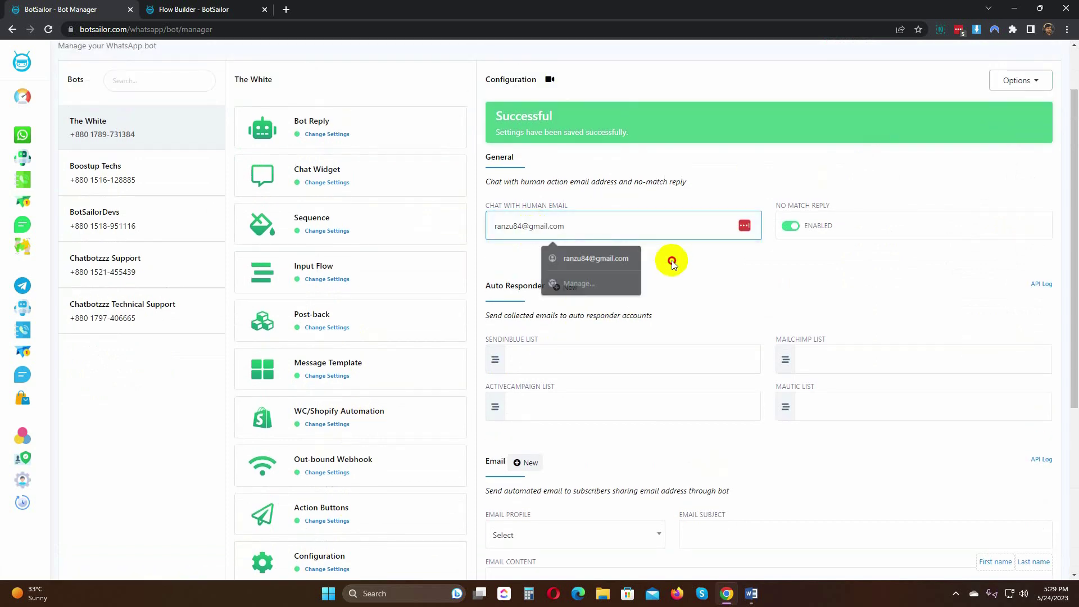
pyautogui.click(669, 268)
pyautogui.scroll(-3, 668, 269)
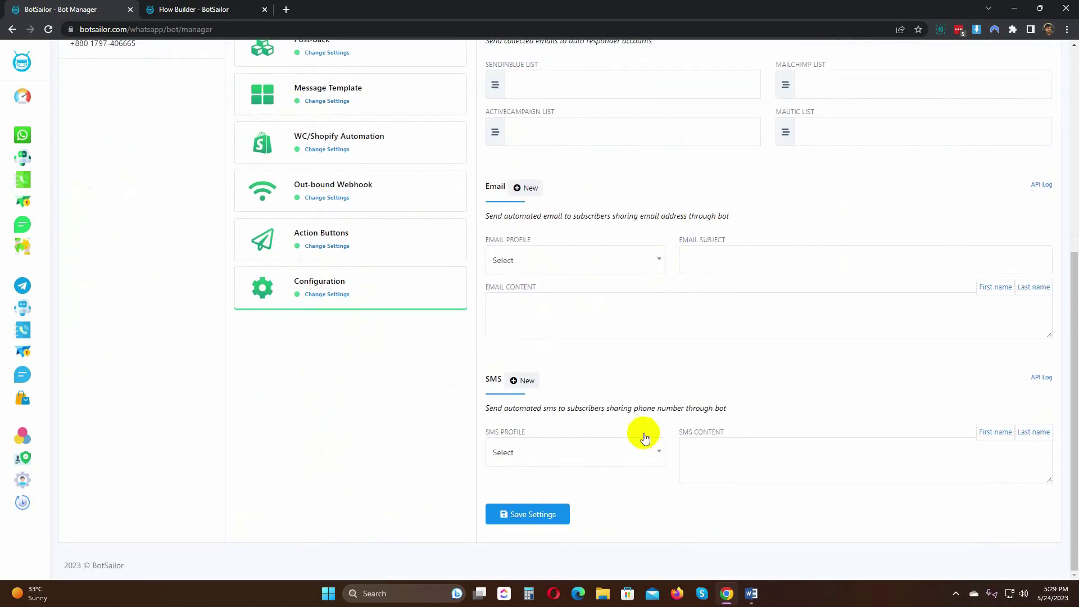
pyautogui.click(536, 522)
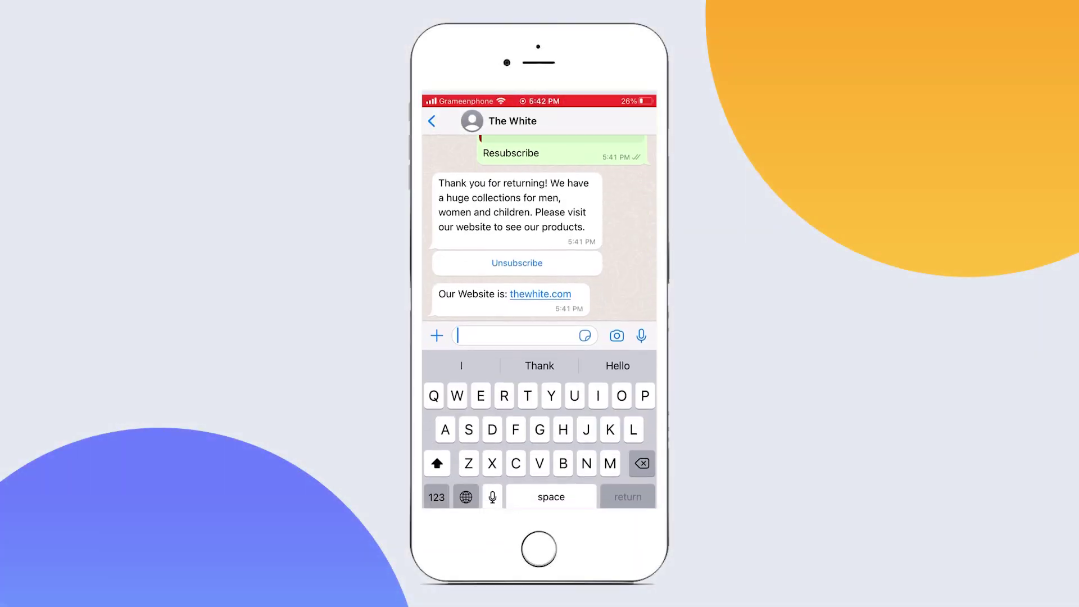
pyautogui.write('Hi')
# Send 'Hi' to The White and tap the Chat With Human button in the bot's reply
pyautogui.click(641, 335)
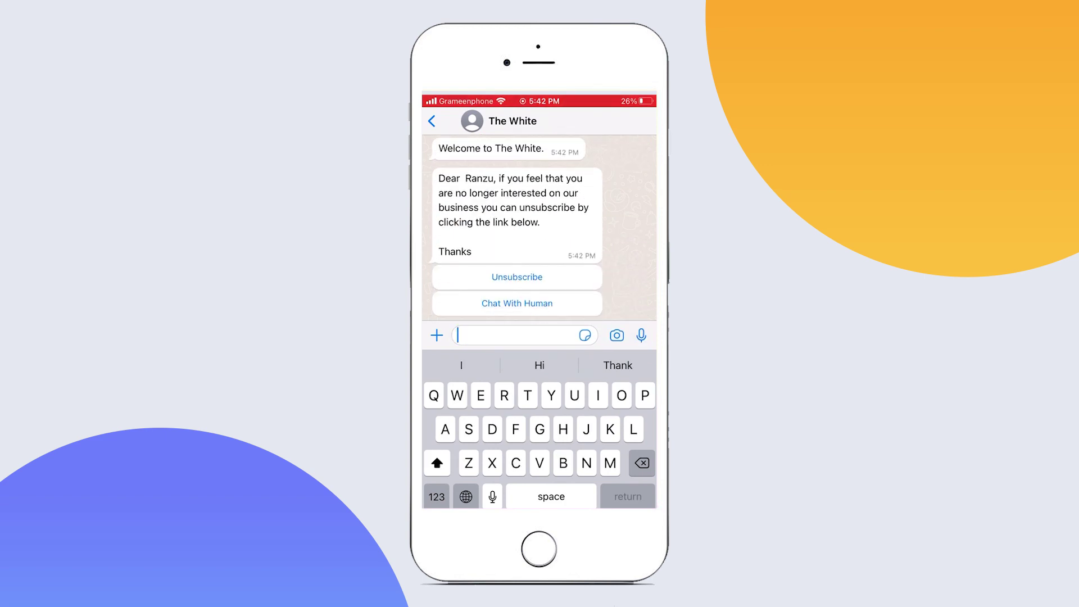
pyautogui.scroll(2, 540, 228)
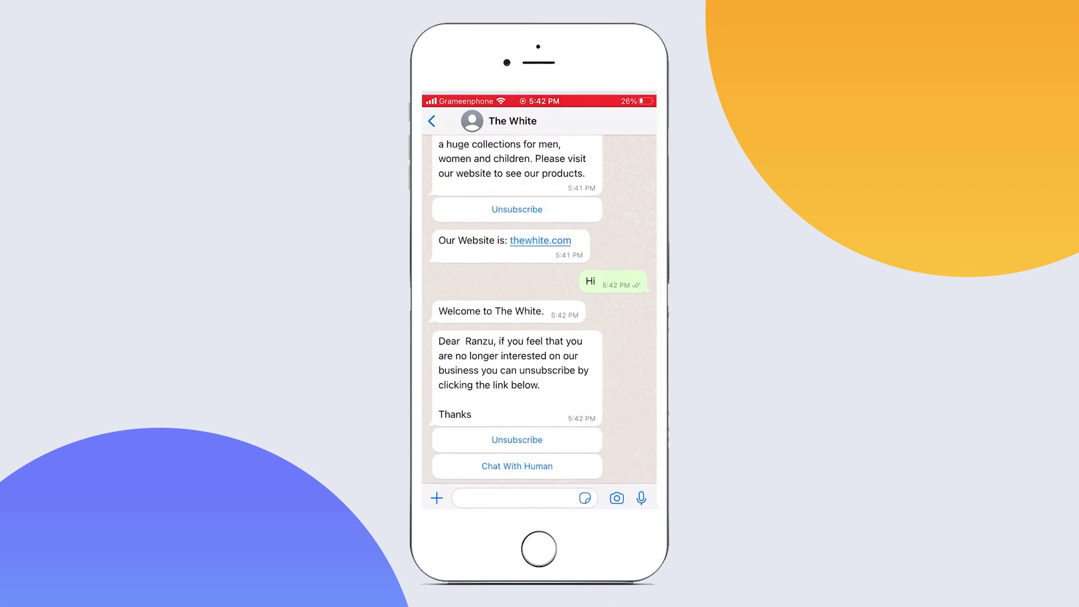
pyautogui.click(517, 465)
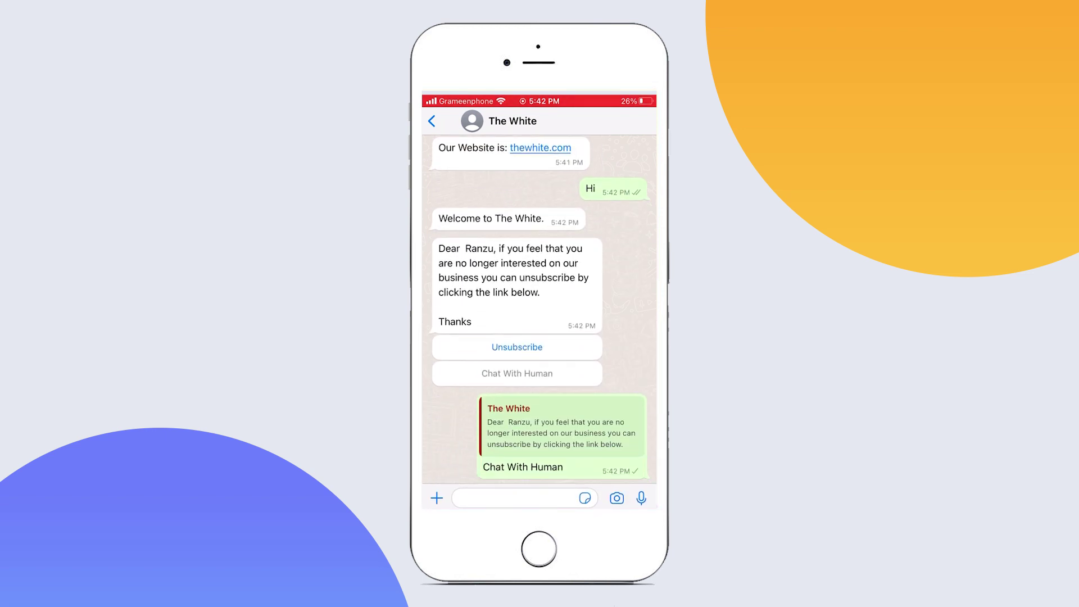